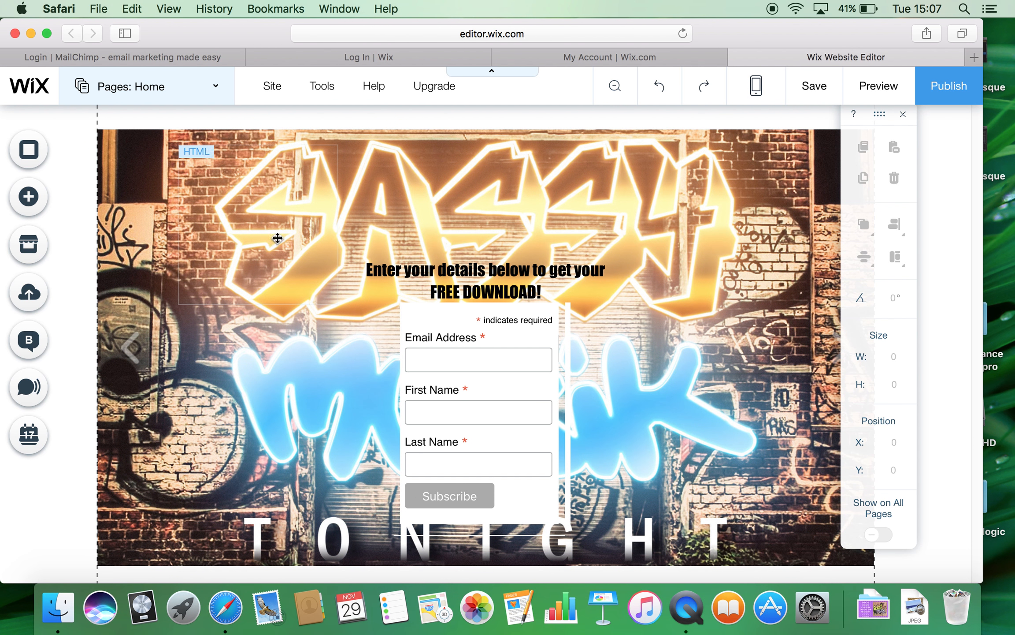
Step: Switch to the 'Login | MailChimp' tab in Safari
click(152, 55)
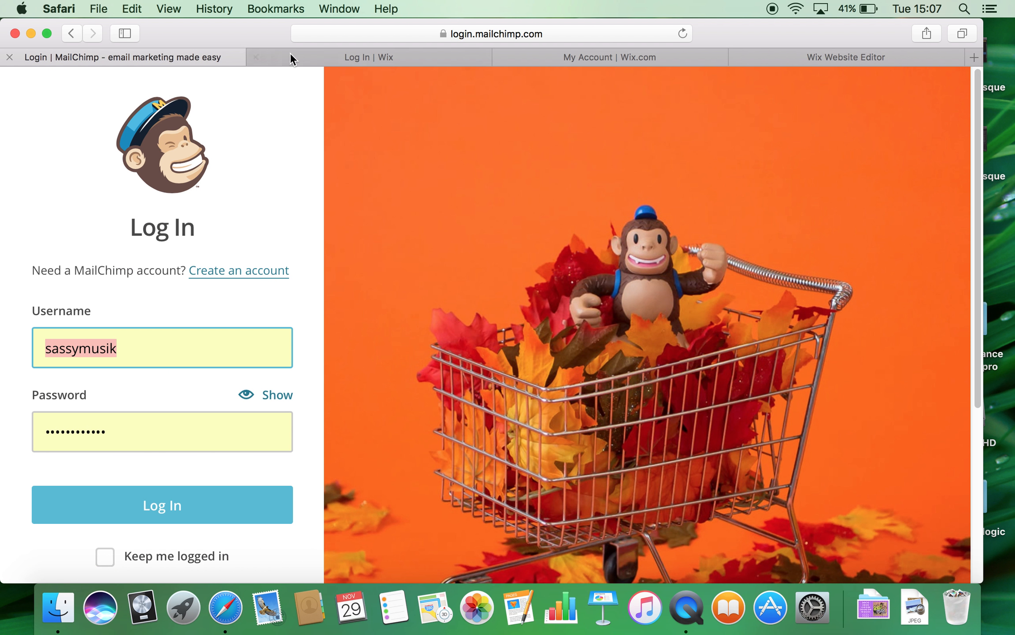
Step: Log in to MailChimp, go to the Lists page and start a new list
click(371, 55)
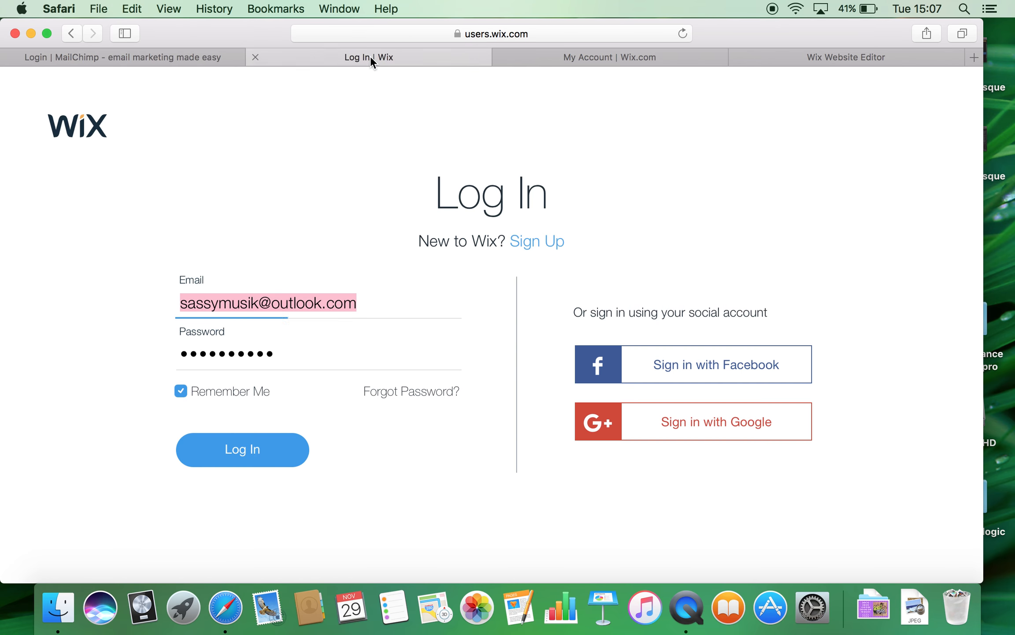
click(148, 64)
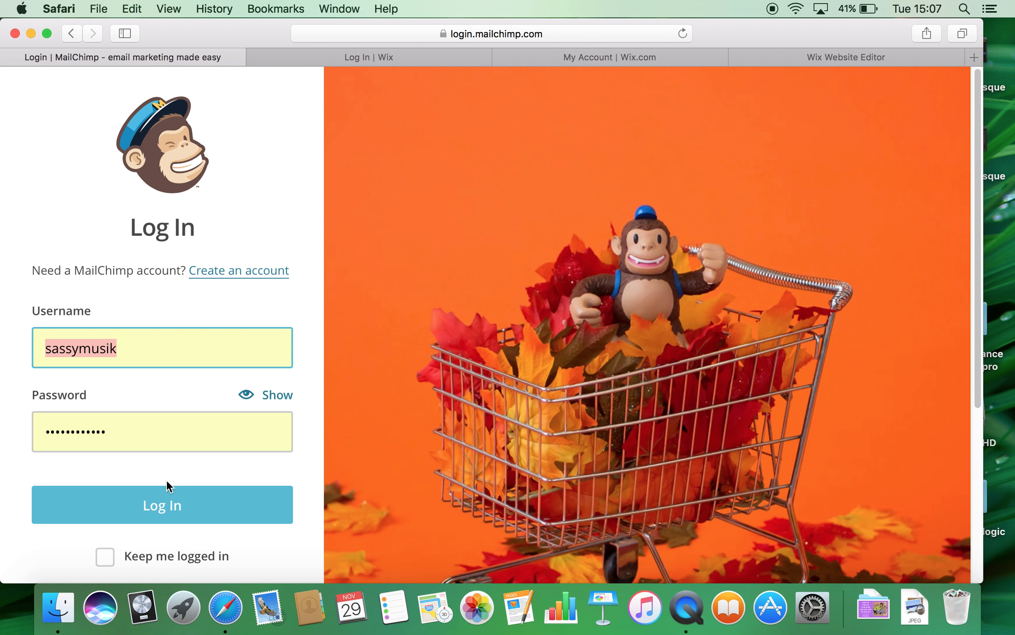
click(172, 502)
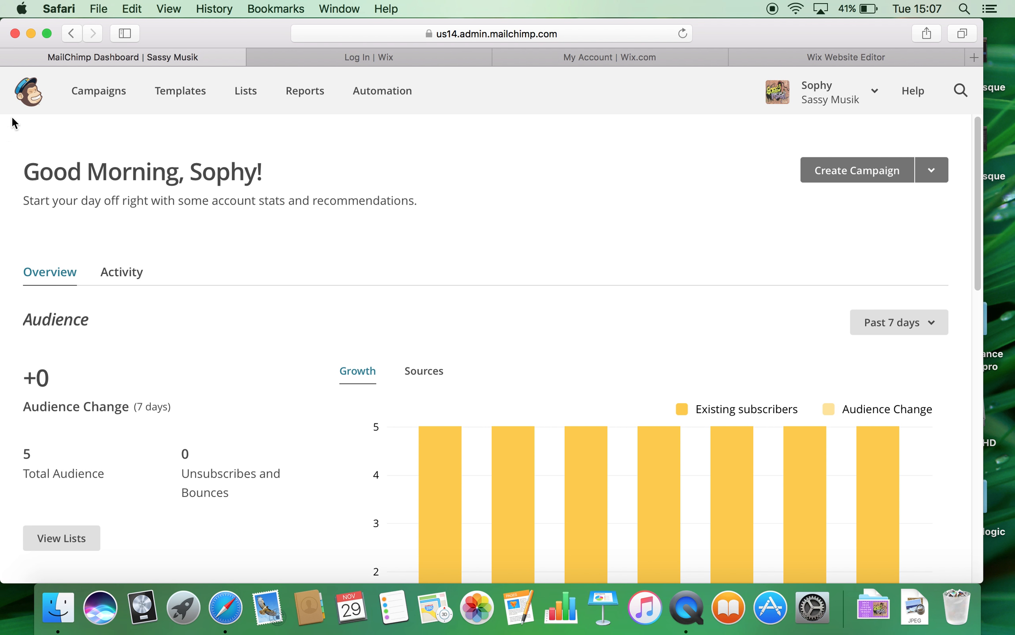
click(254, 94)
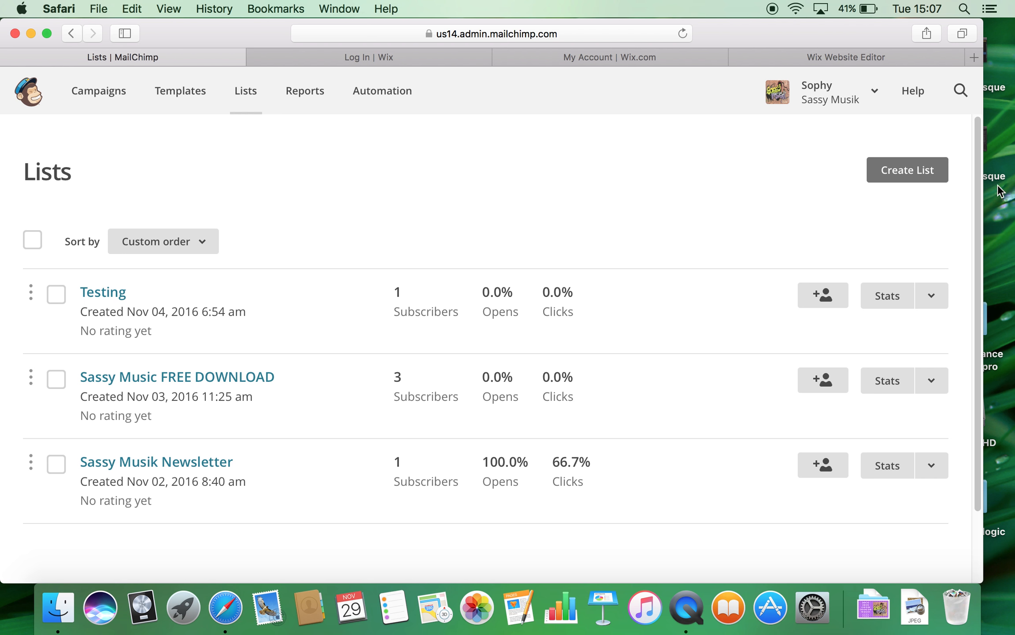
click(914, 170)
Step: Create a brand-new list named TEST with the sender email and from name 'Sassy Musik'
click(483, 367)
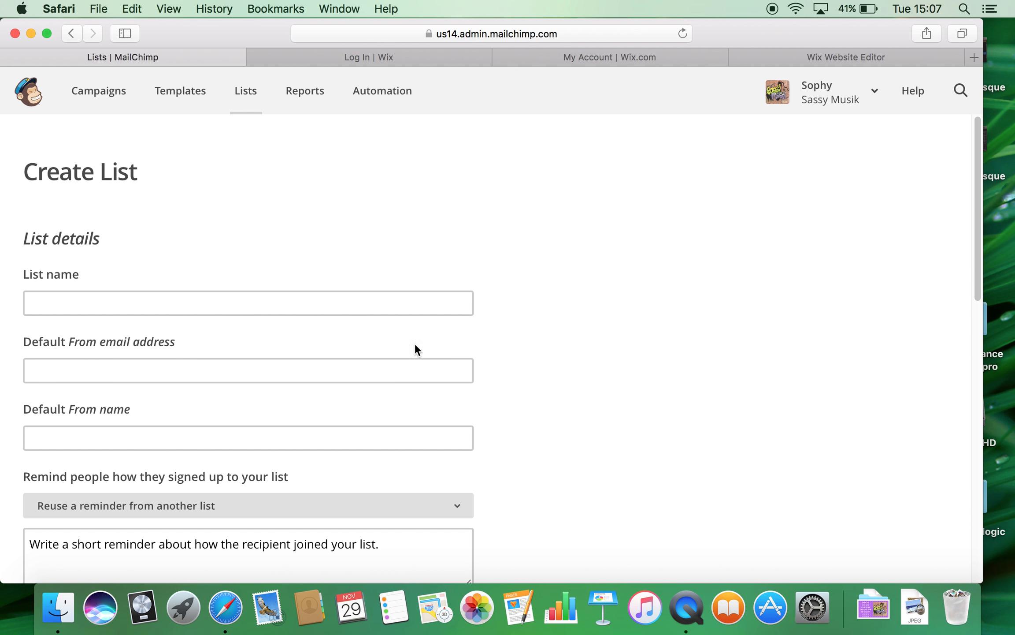
click(175, 297)
text(TEST)
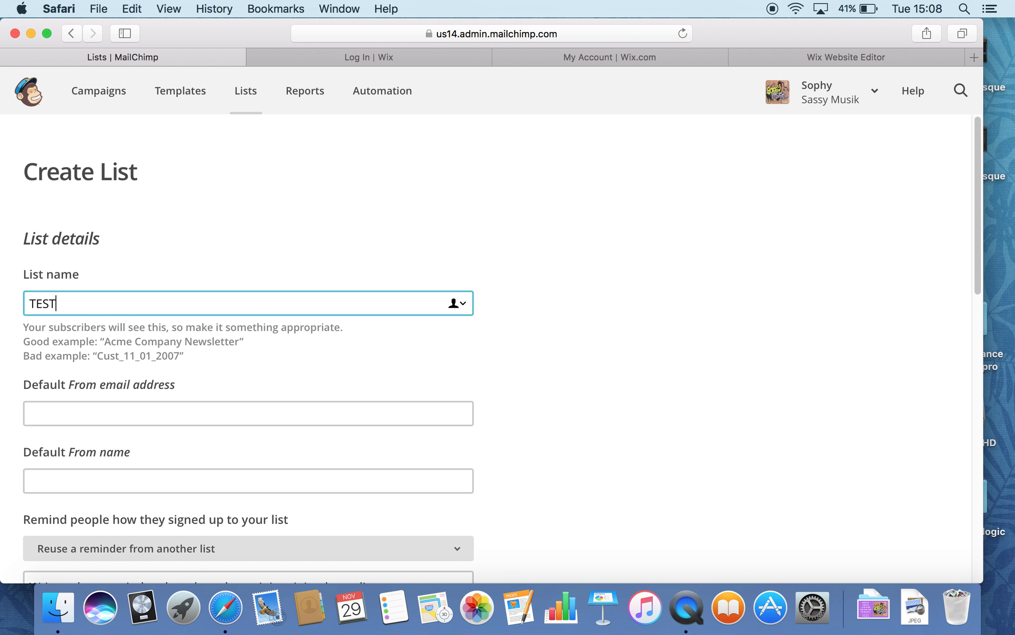
click(107, 410)
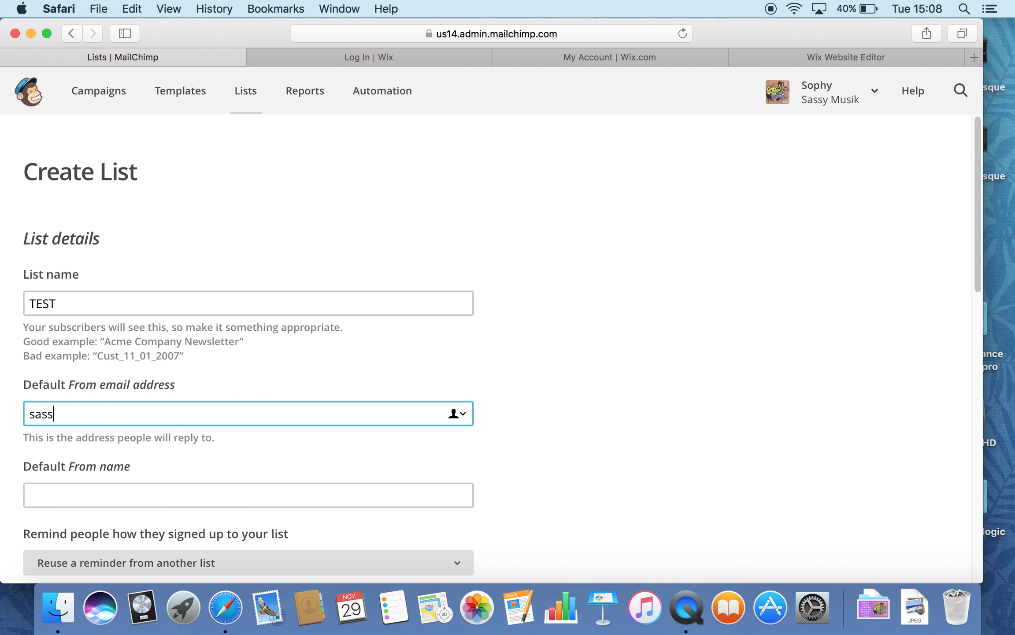
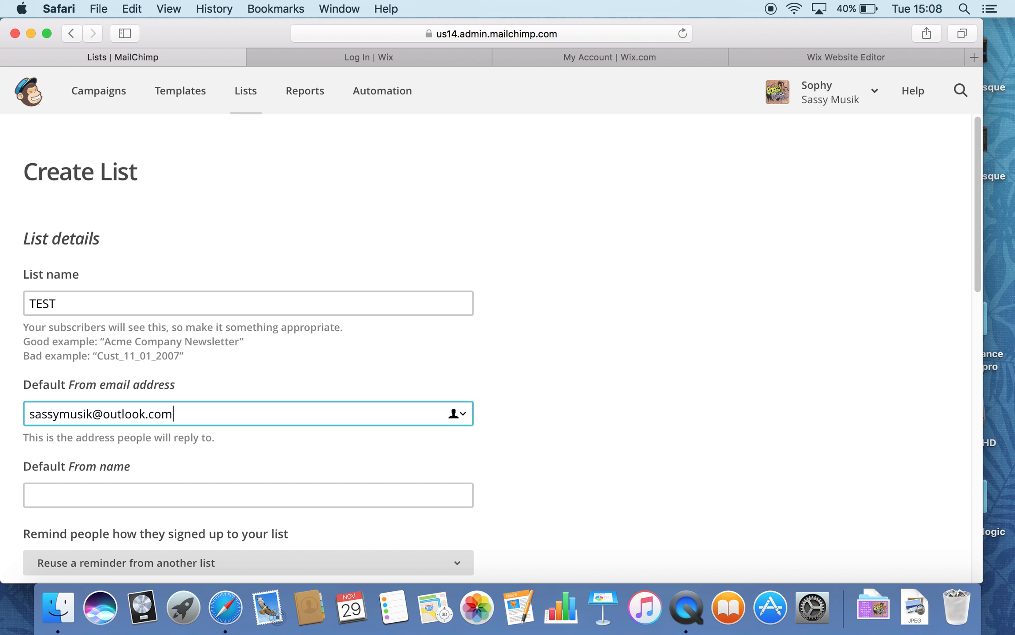
click(102, 491)
text(Sassy Musi)
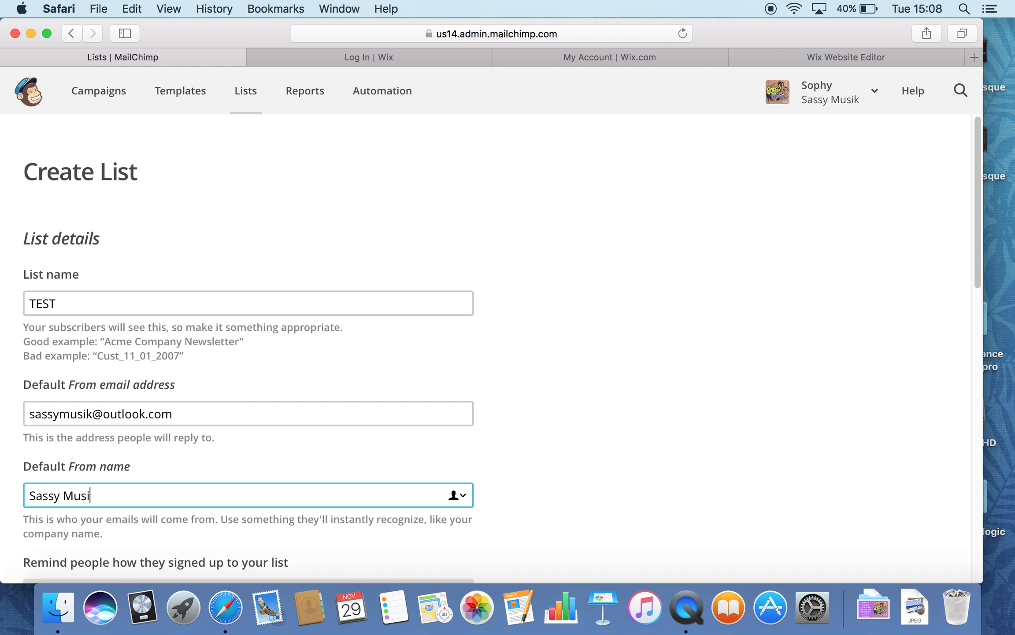
text(k)
Step: Reuse the Sassy Music FREE DOWNLOAD reminder, enable daily summary notifications, and save the list
scroll(156, 483, down, 5)
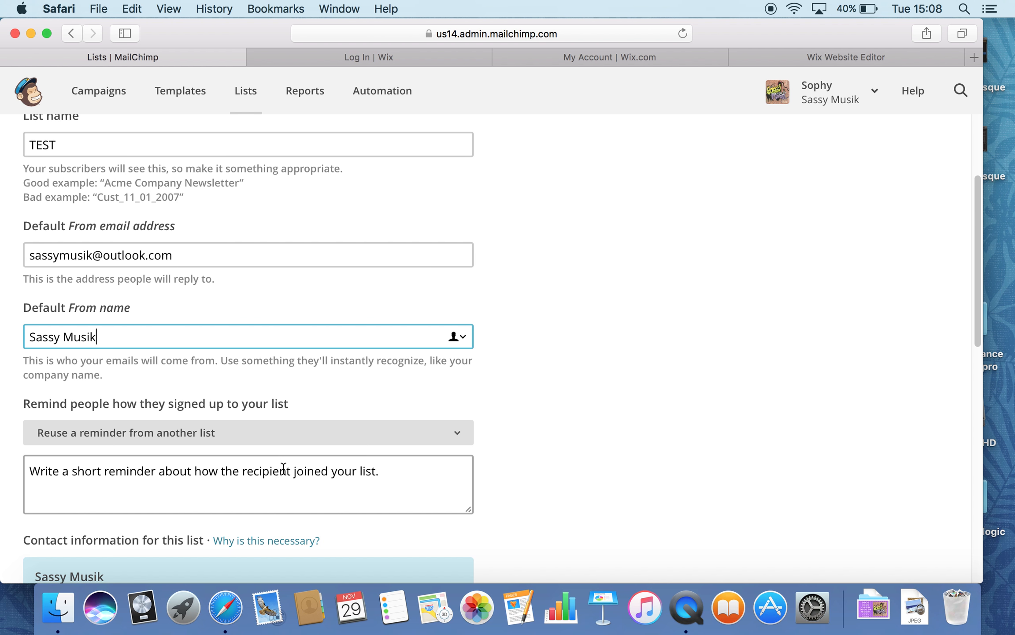
click(388, 474)
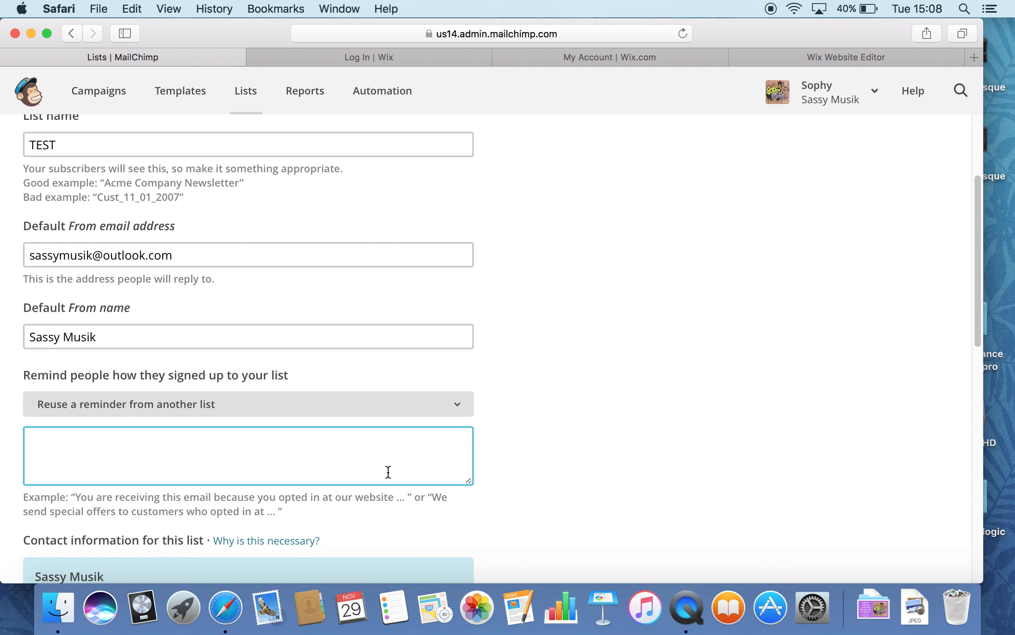
click(373, 408)
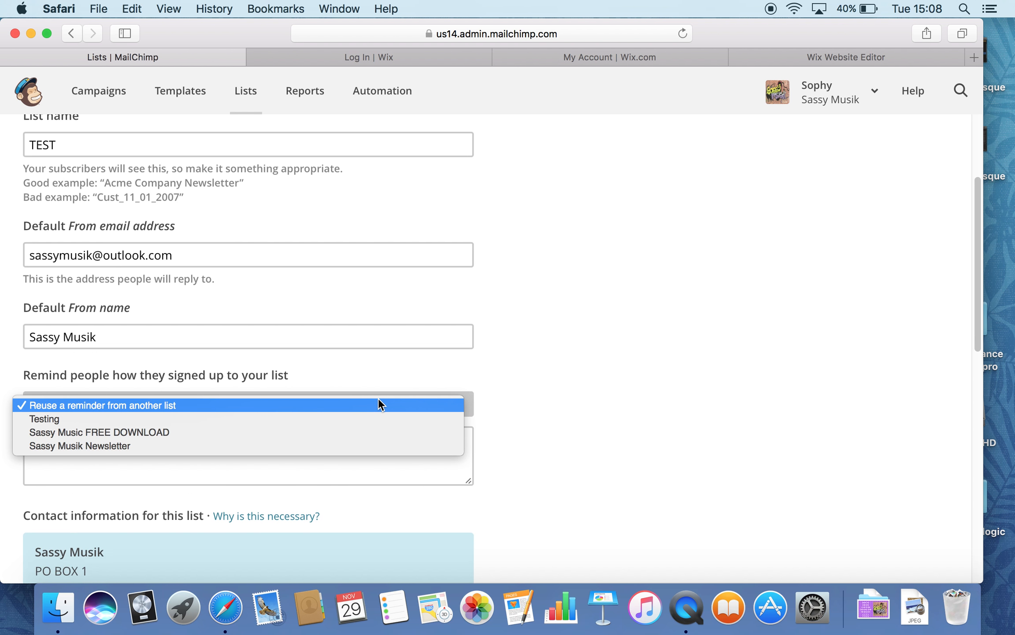
click(165, 427)
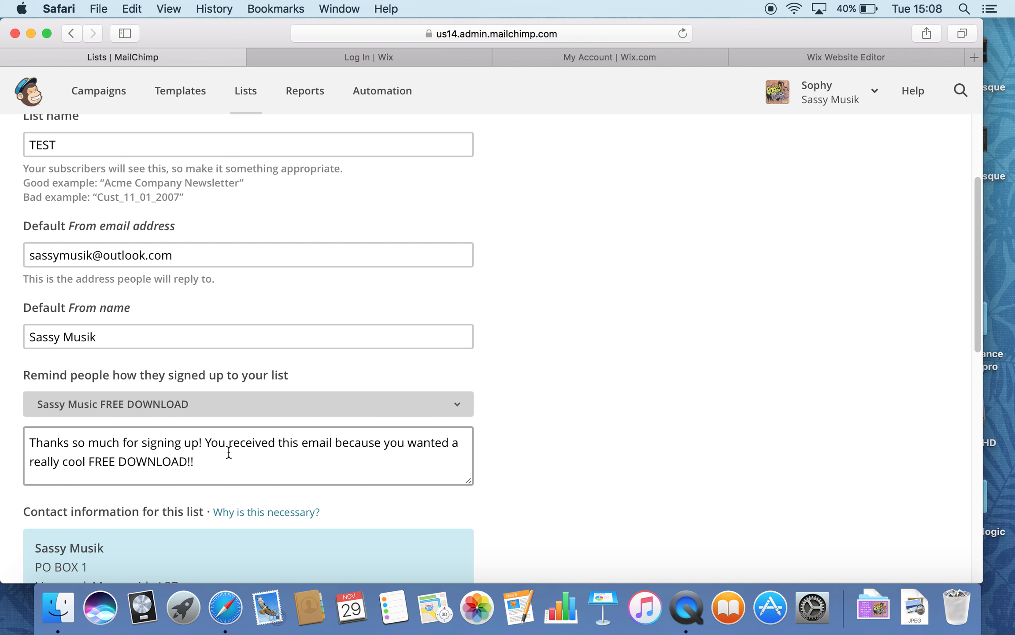
scroll(228, 453, down, 6)
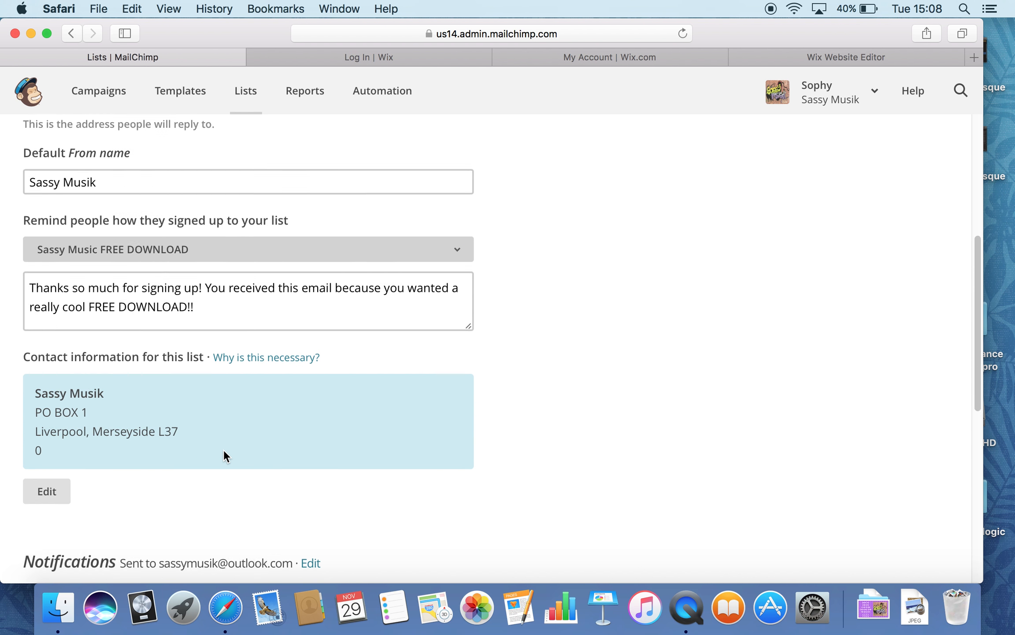
scroll(219, 449, down, 4)
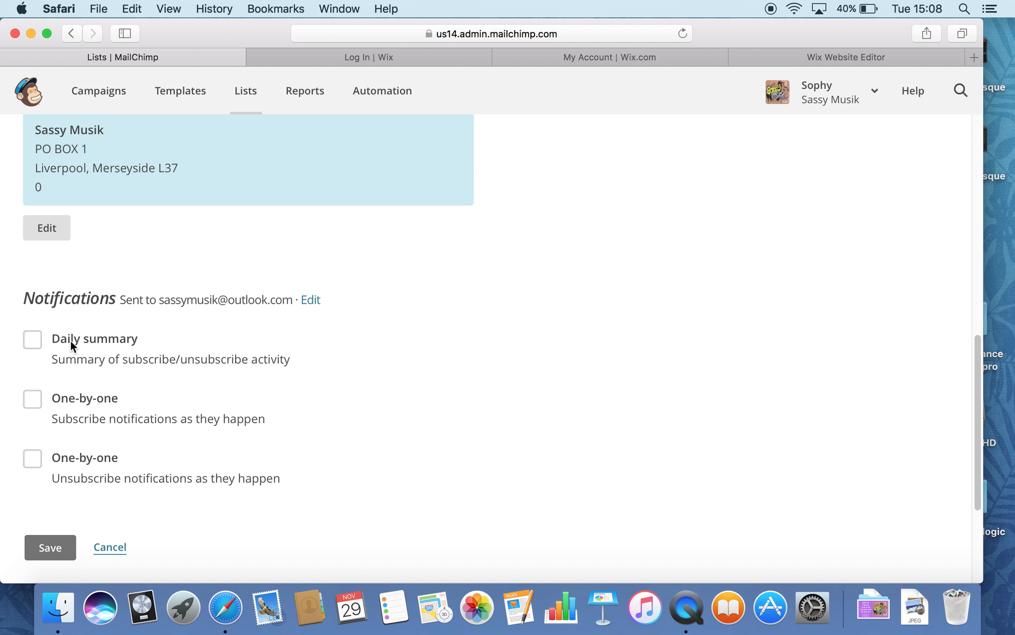
click(32, 339)
scroll(176, 414, down, 4)
click(55, 404)
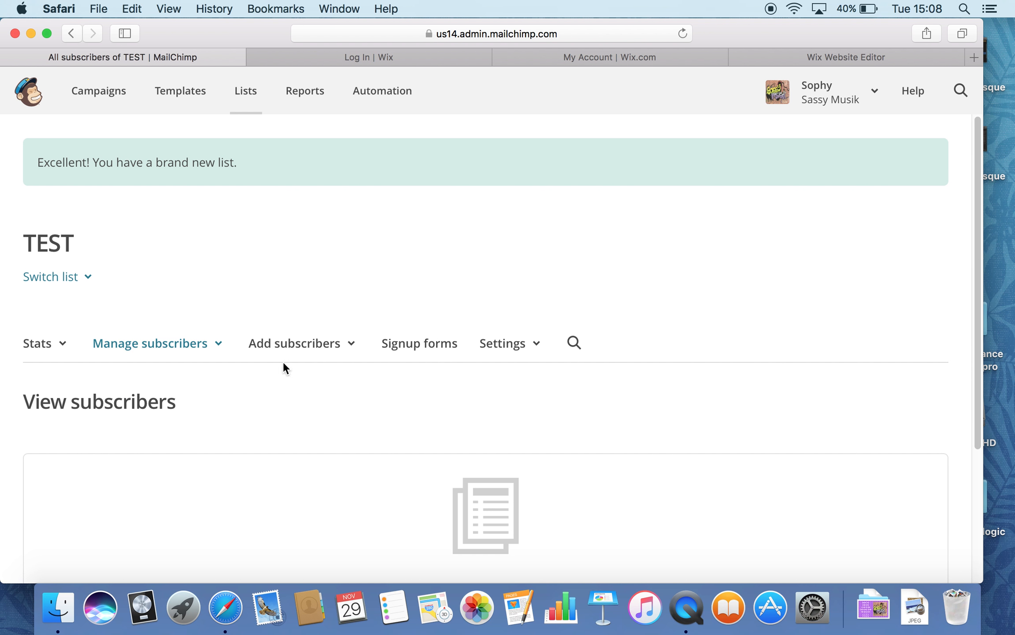
Step: Open the TEST list's Embedded forms code and untick 'Include form title' for the Classic form
scroll(260, 292, down, 5)
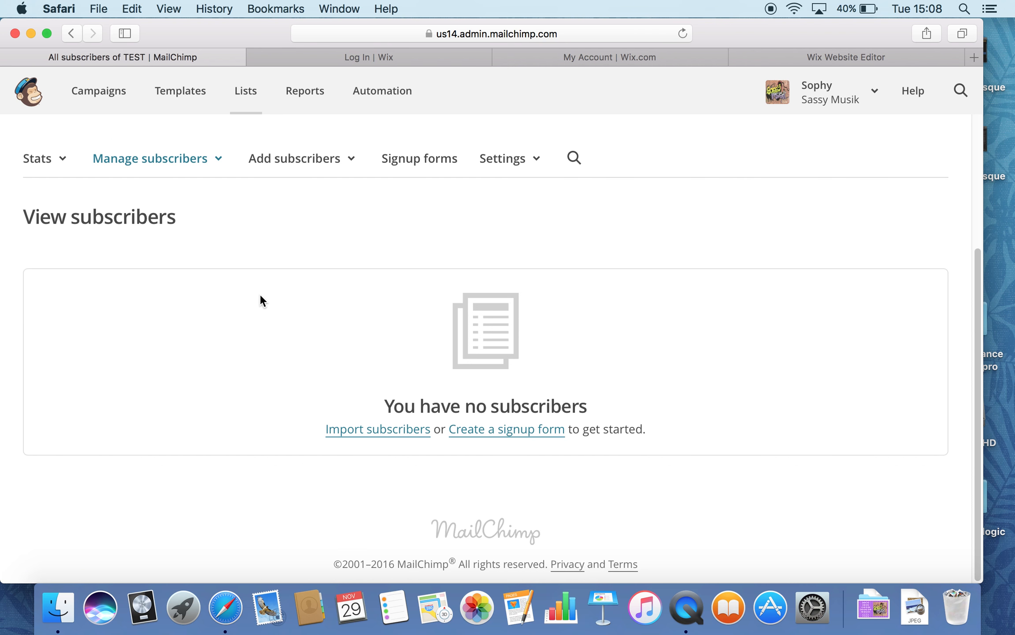
scroll(260, 293, up, 5)
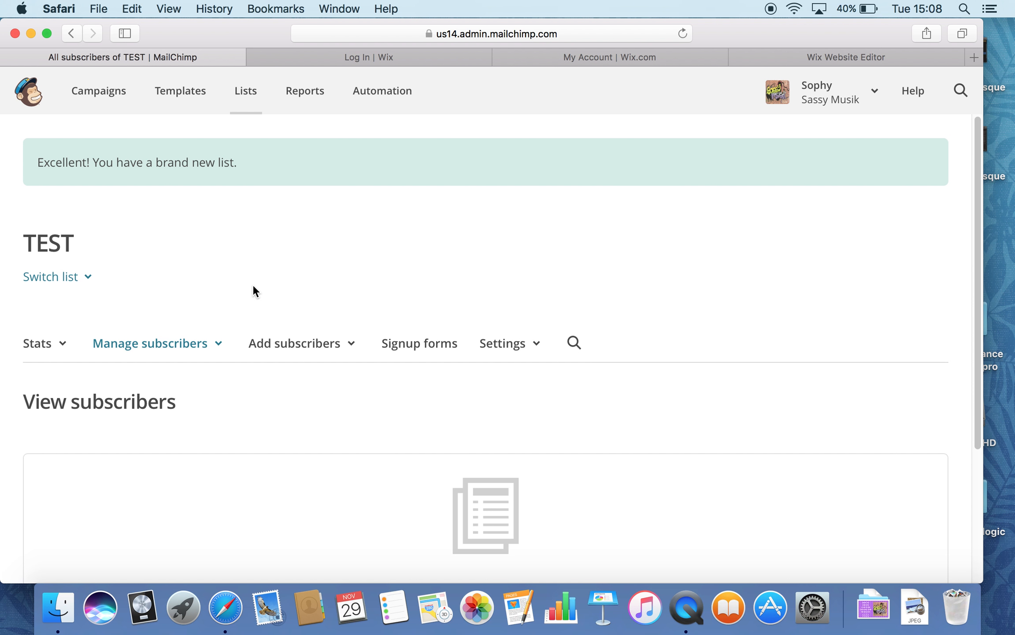
click(413, 346)
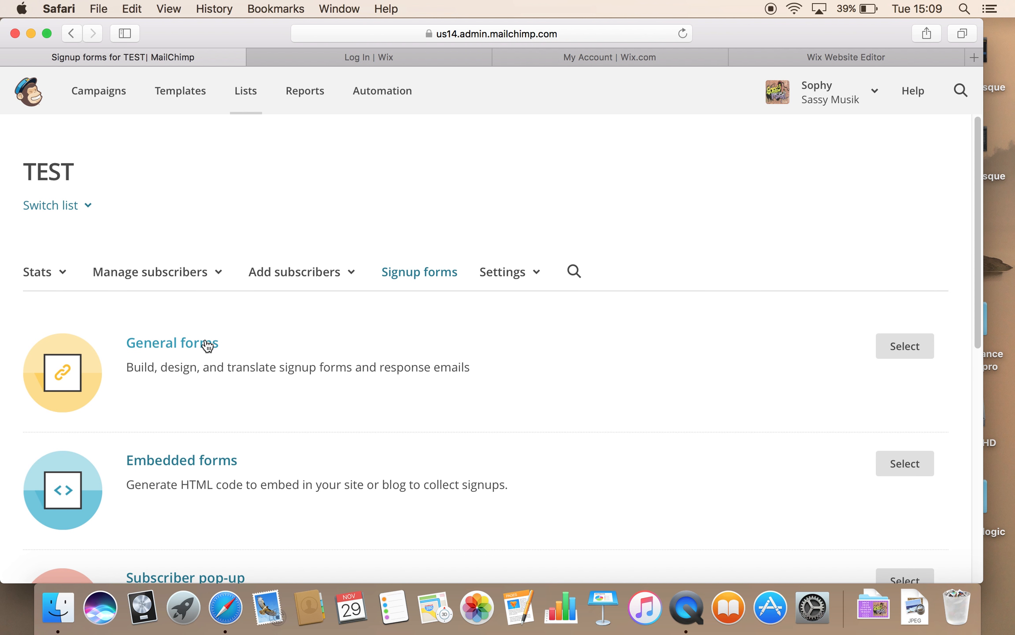
scroll(276, 386, down, 1)
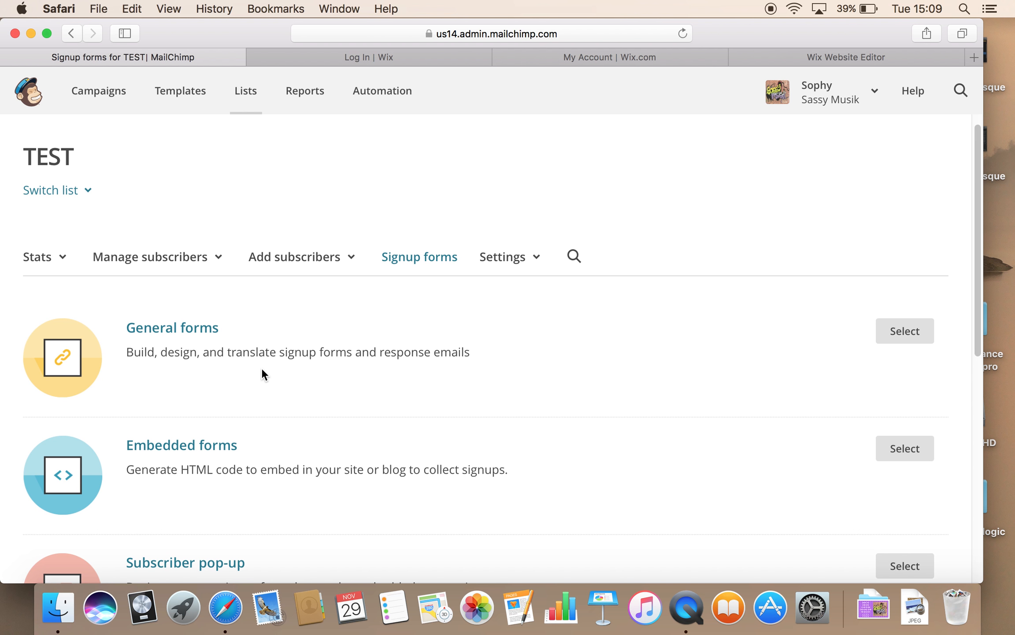
scroll(262, 369, down, 5)
click(206, 255)
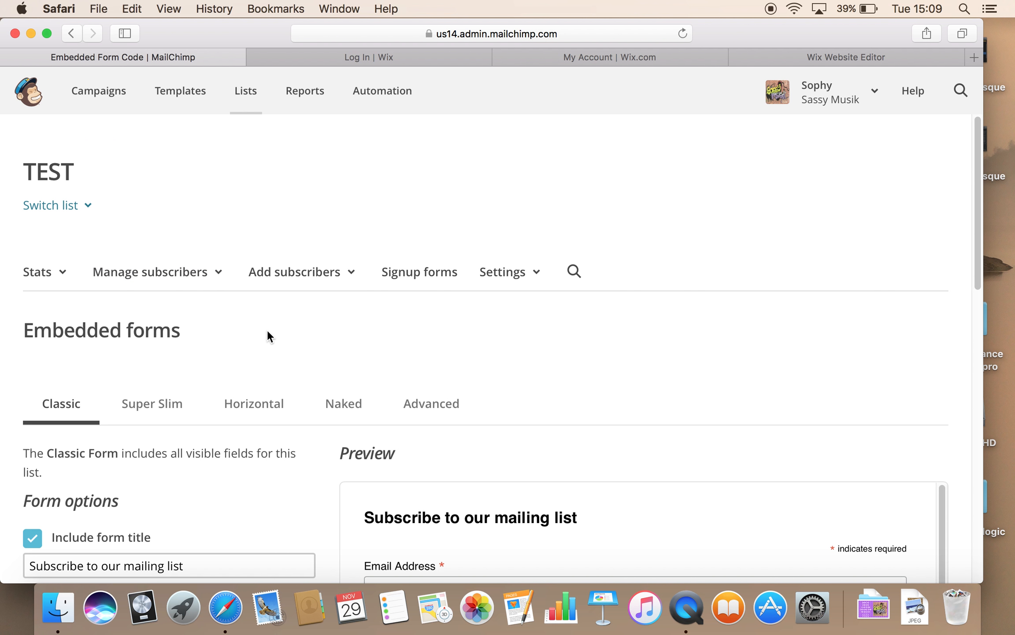
scroll(267, 331, down, 3)
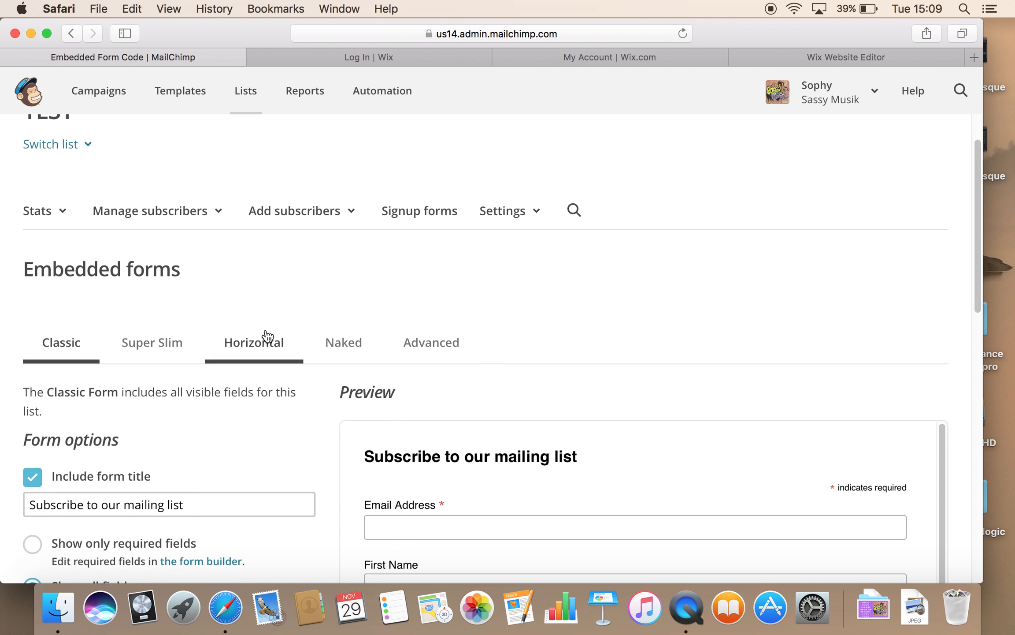
scroll(224, 389, down, 3)
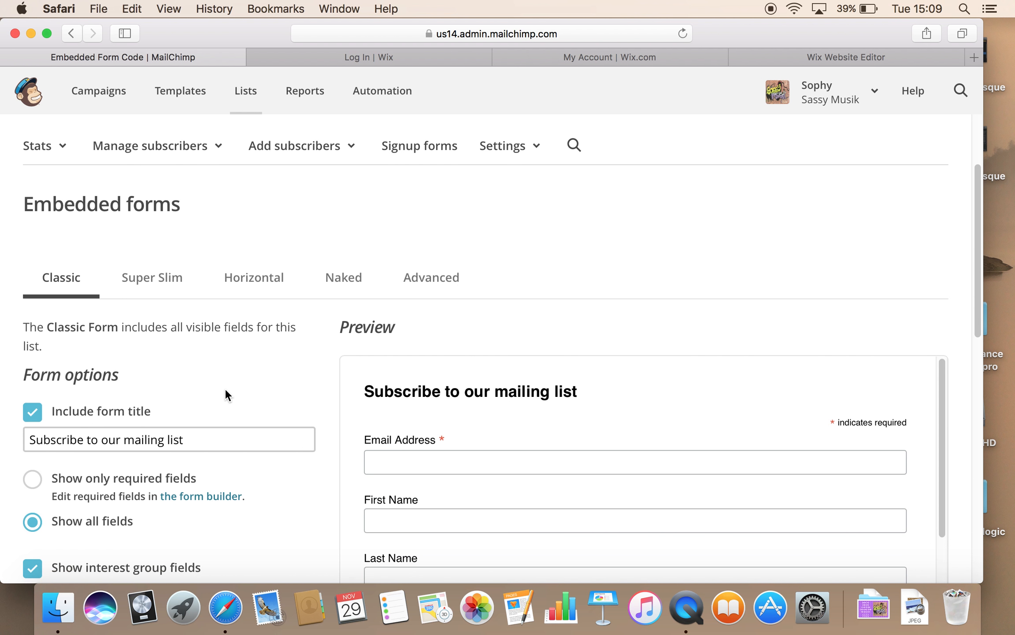
scroll(228, 388, down, 8)
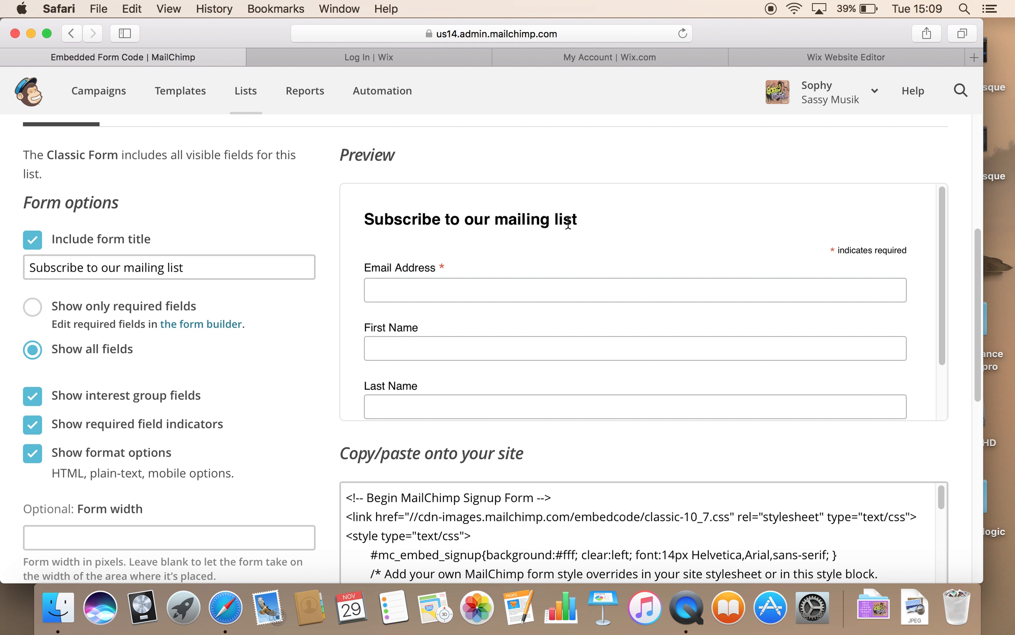
click(32, 241)
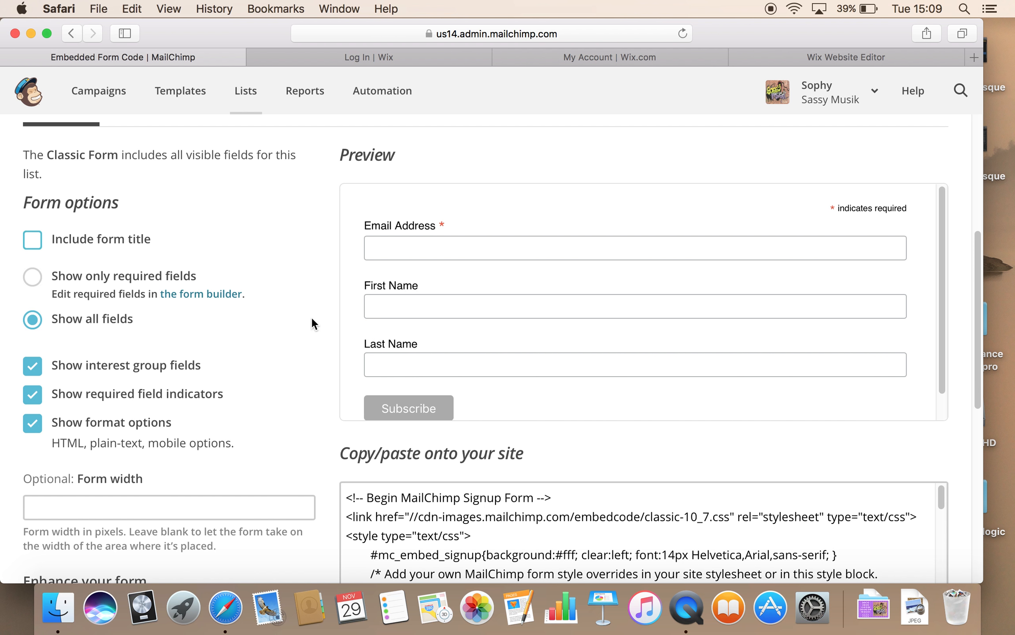
Step: In the form builder, make the First Name field required and save it
click(197, 294)
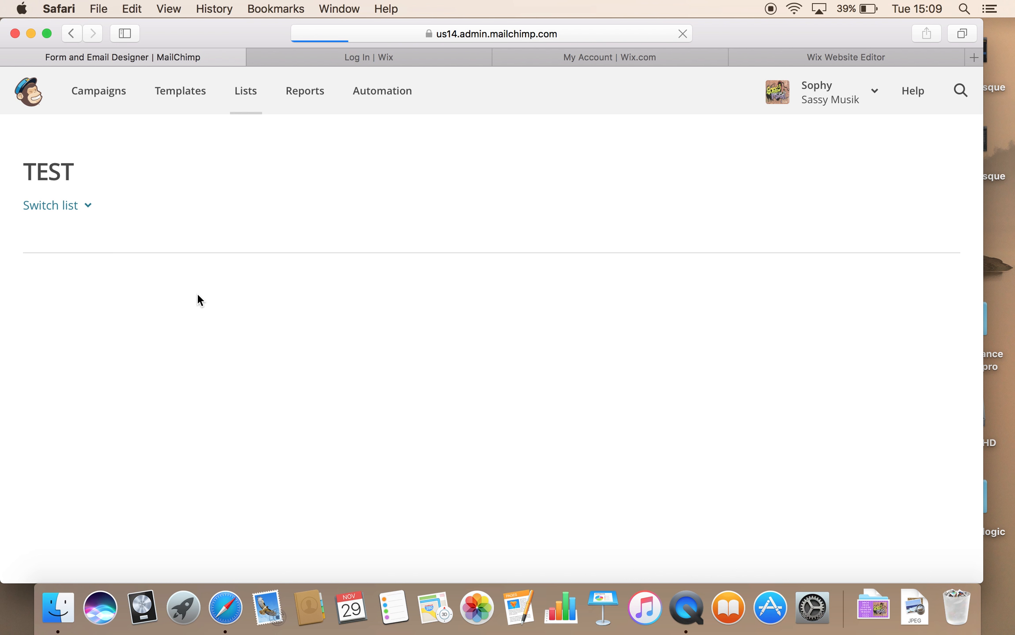
scroll(407, 345, down, 10)
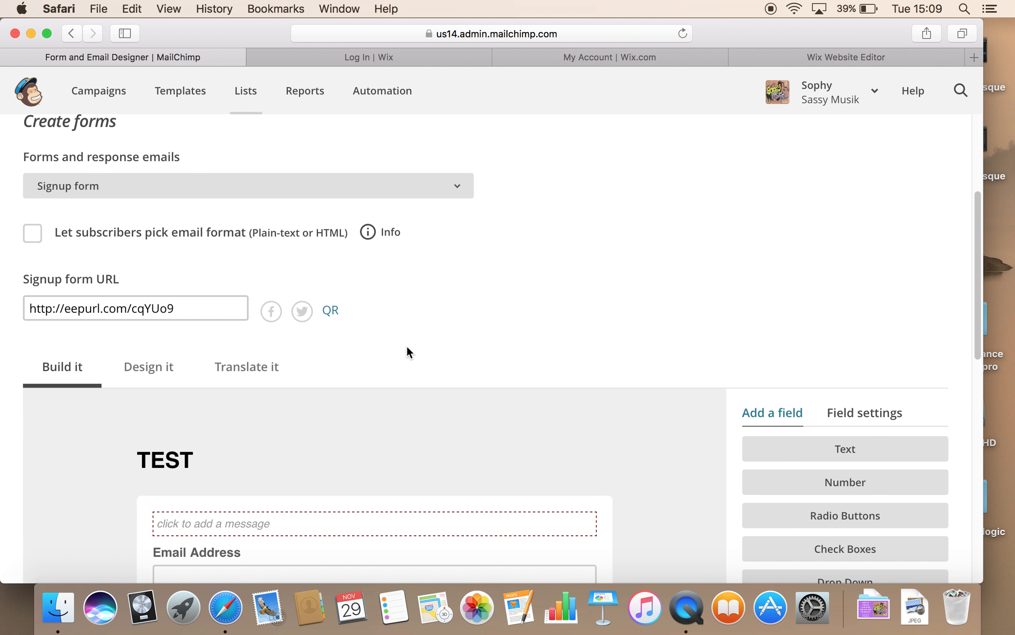
scroll(407, 346, down, 3)
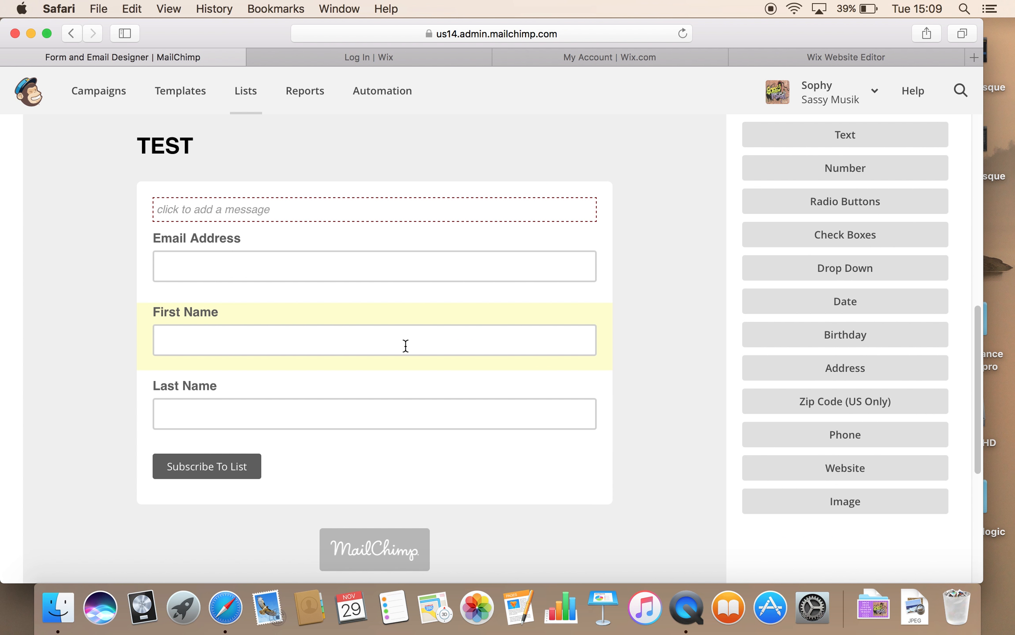
click(252, 267)
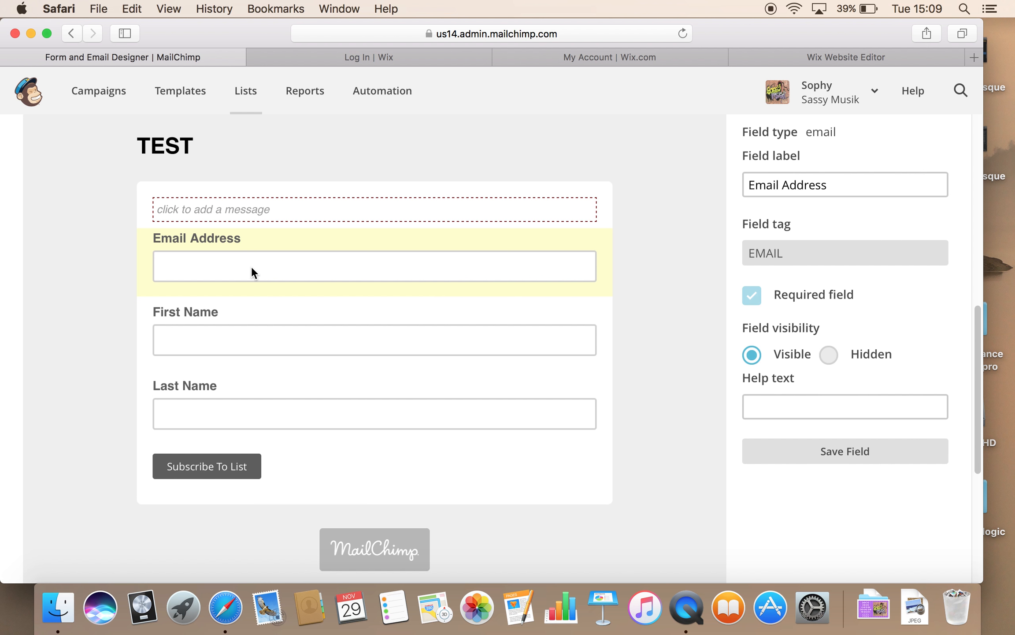
click(239, 344)
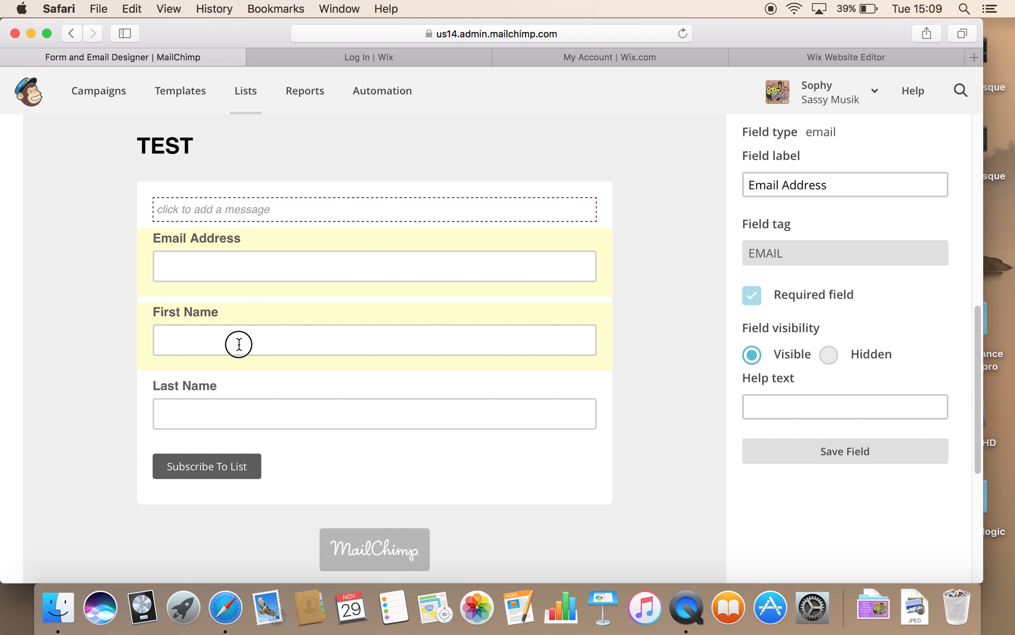
click(750, 296)
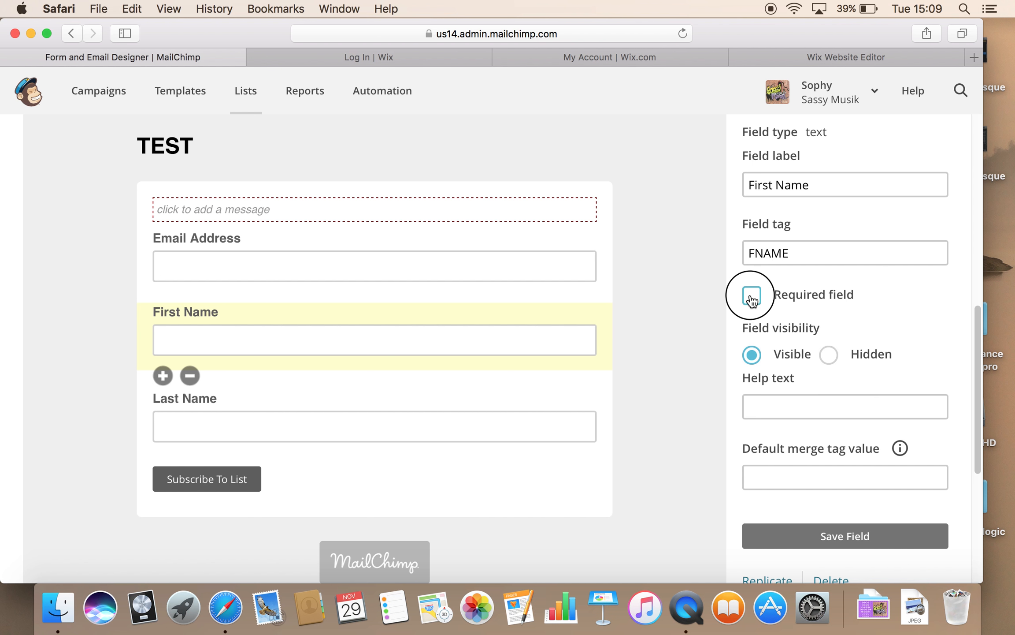
click(852, 537)
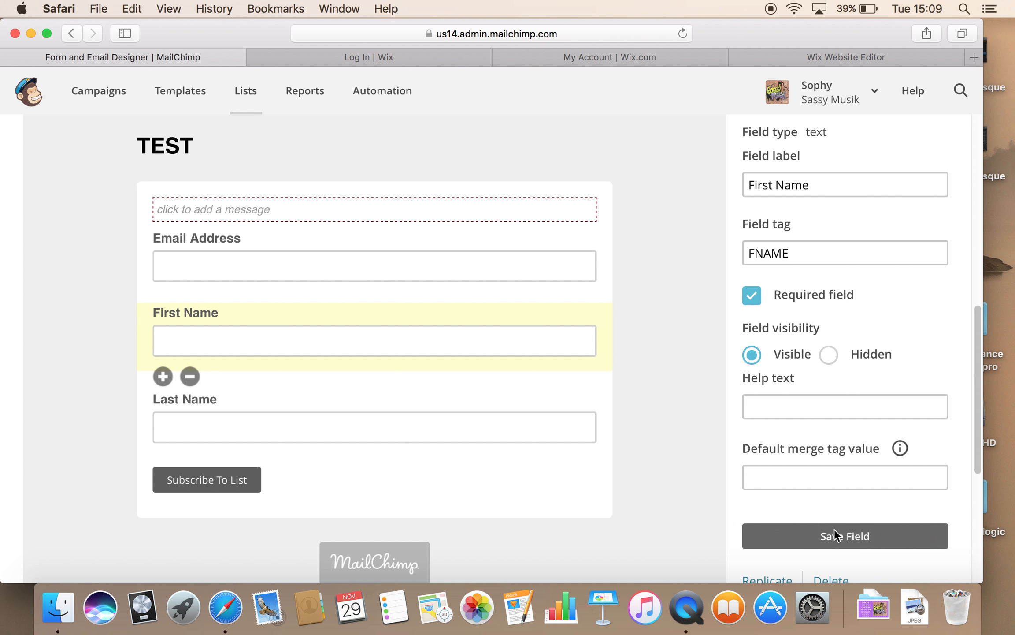
Step: Make the Last Name field required, save it, and recheck its settings
click(240, 424)
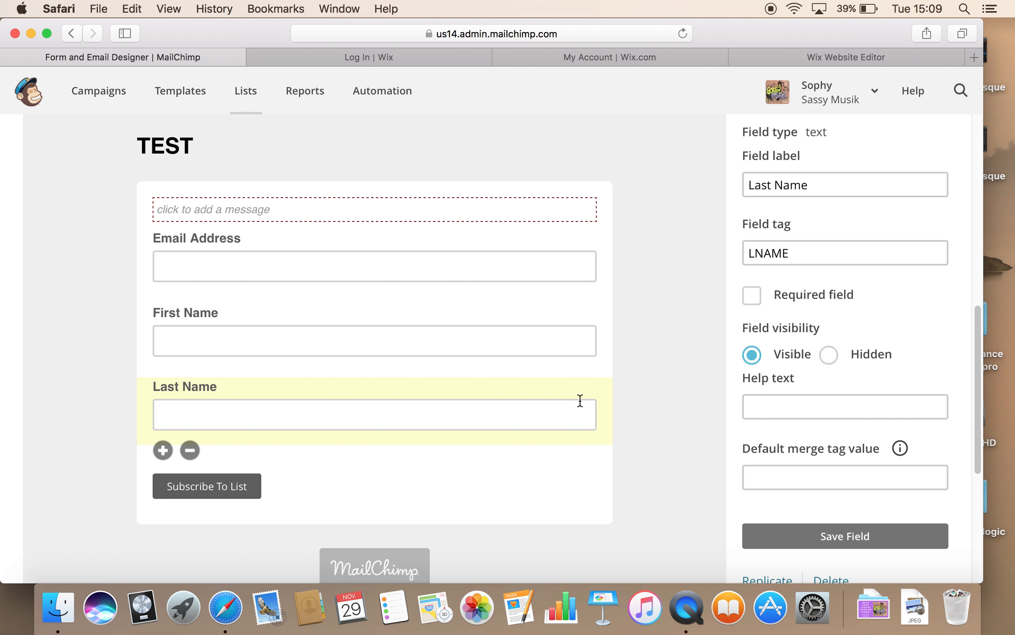
click(753, 296)
click(846, 542)
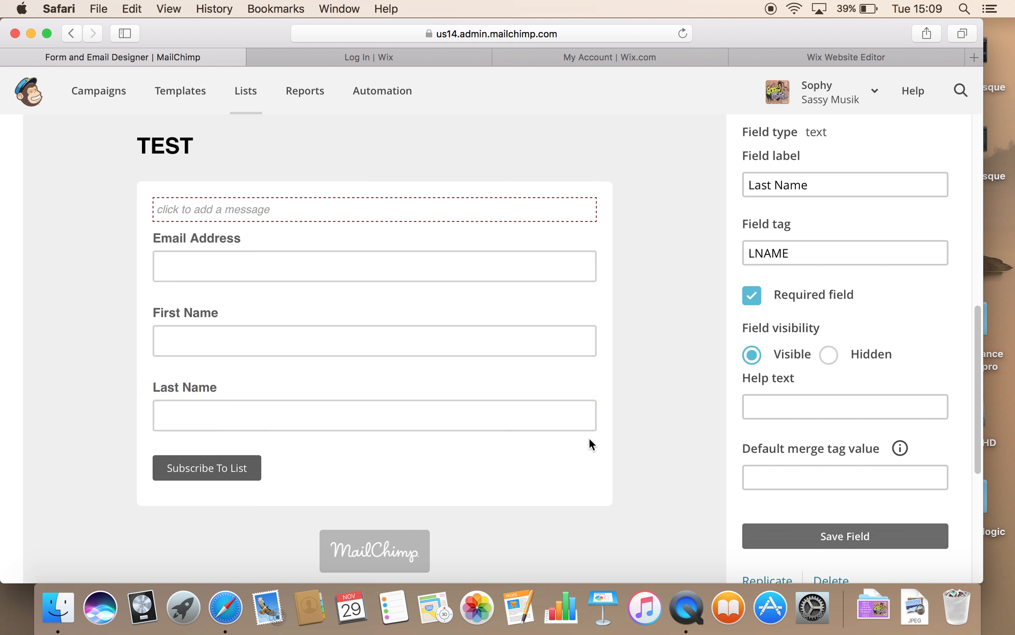
click(426, 386)
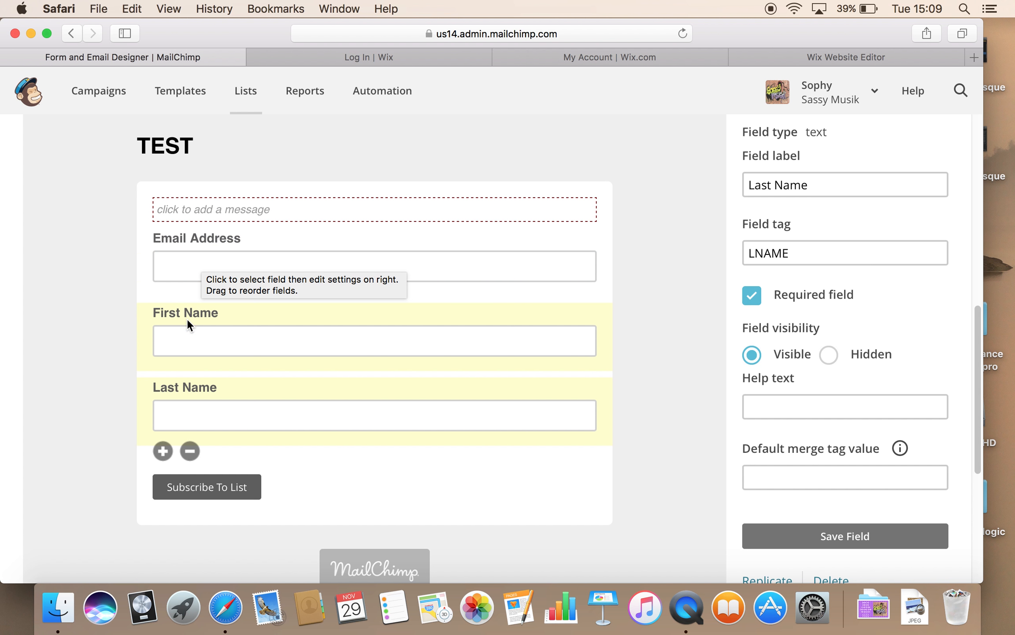
scroll(201, 351, down, 2)
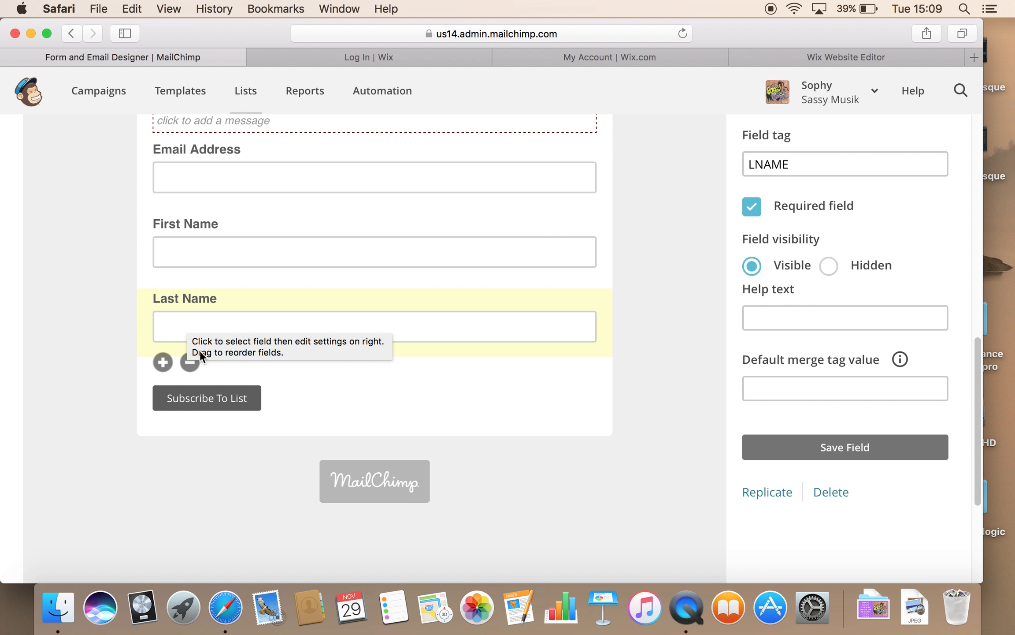
scroll(200, 351, up, 10)
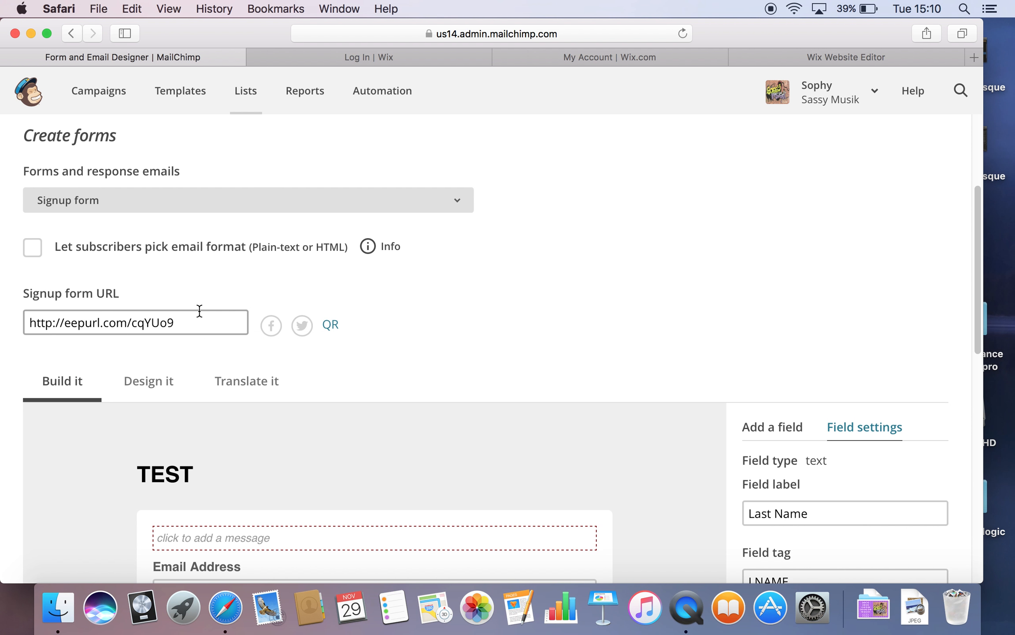
Step: Keep Signup form selected in the forms menu and return to the Lists overview
click(232, 206)
click(231, 203)
scroll(525, 268, down, 8)
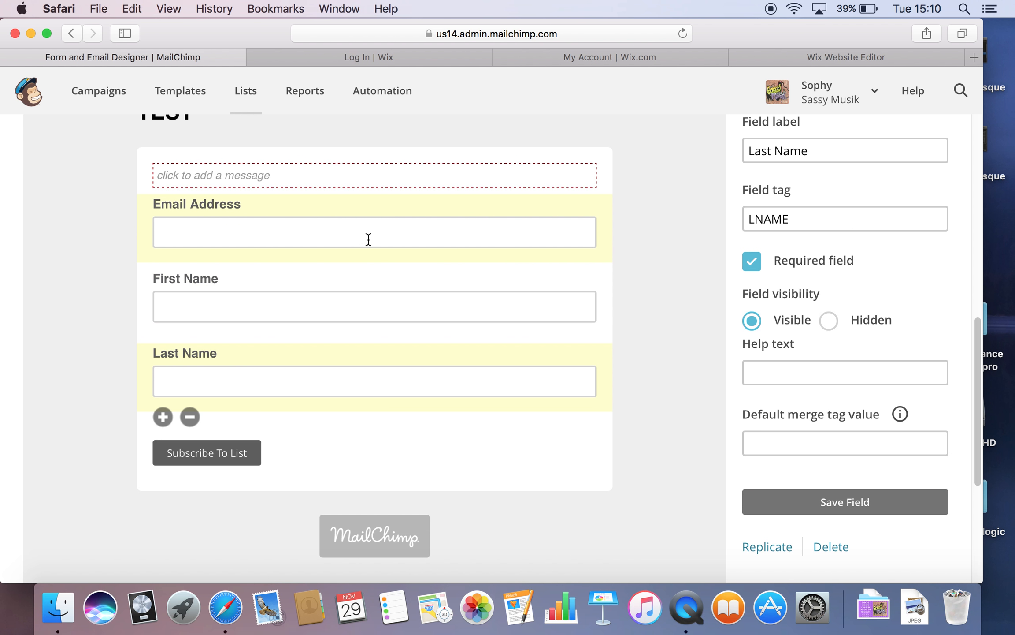
scroll(370, 240, up, 5)
click(247, 93)
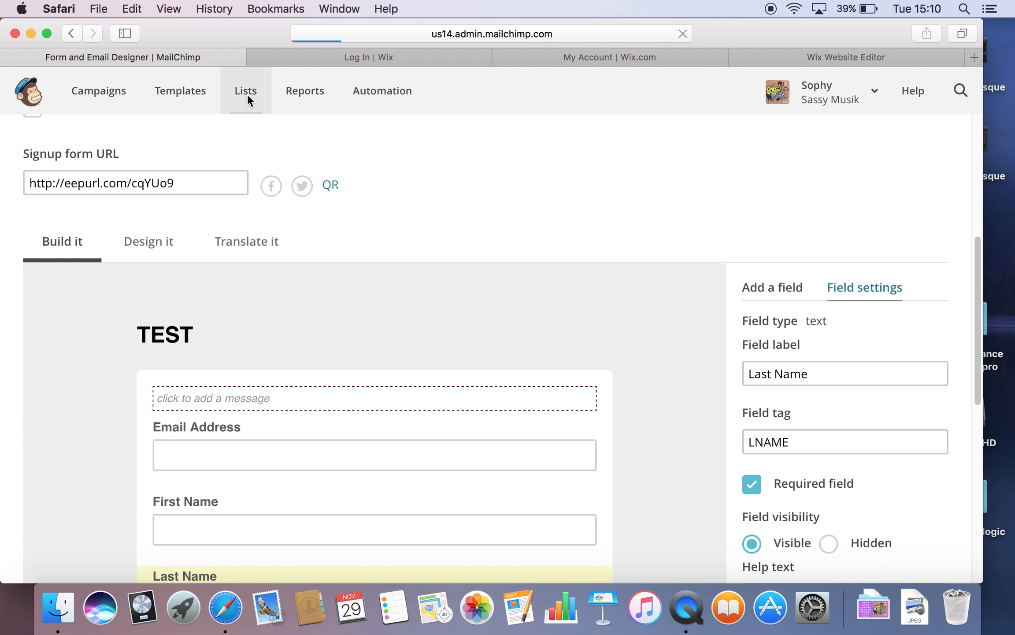
Step: Reopen TEST's Embedded forms page, leave out the form title, and review the embed code
click(104, 296)
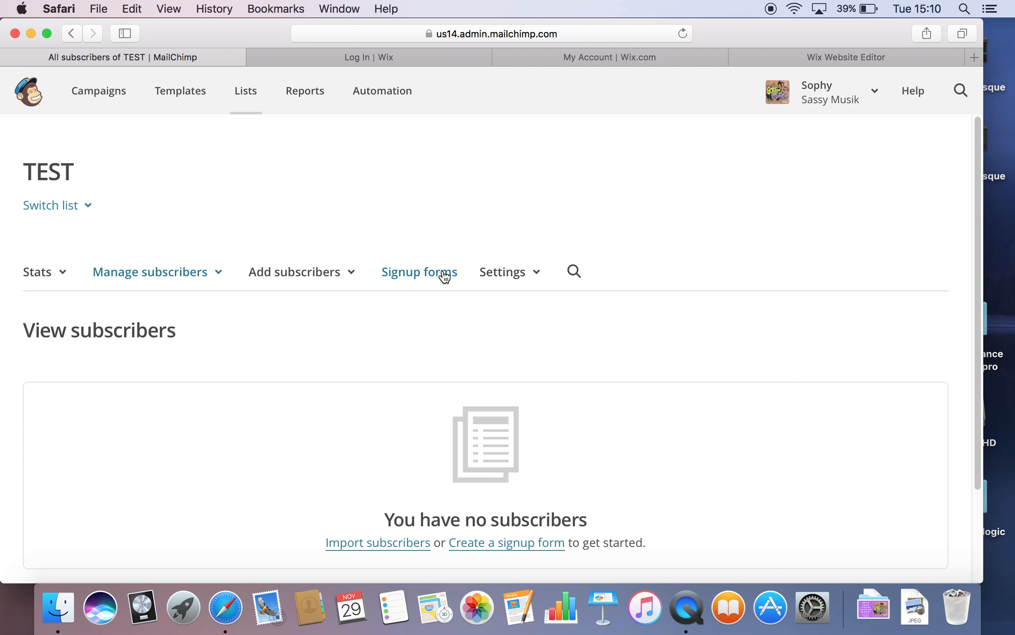
click(445, 274)
click(187, 461)
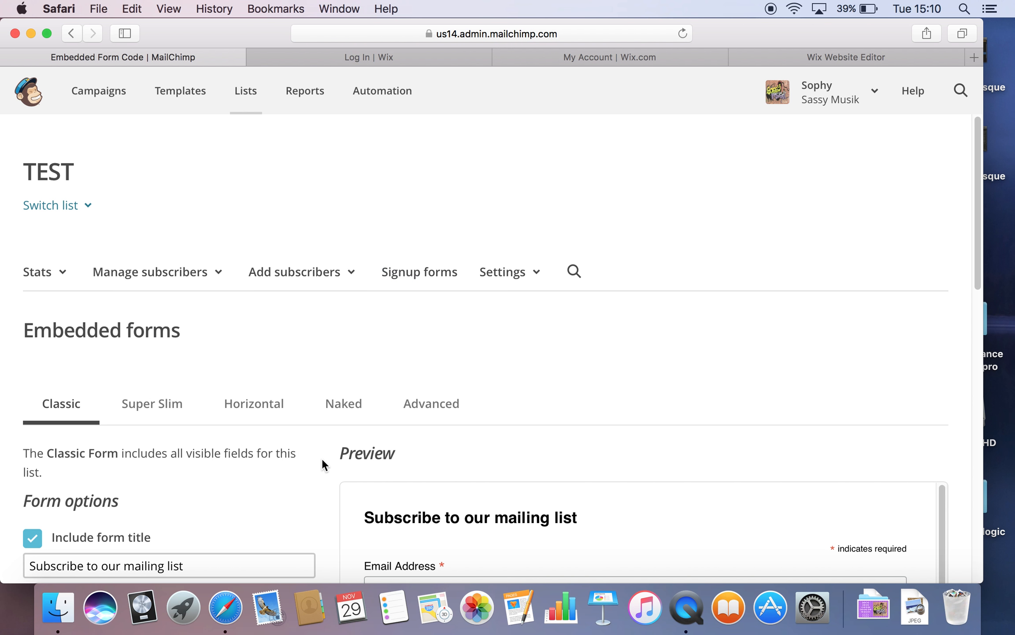
scroll(322, 458, down, 2)
scroll(322, 458, down, 5)
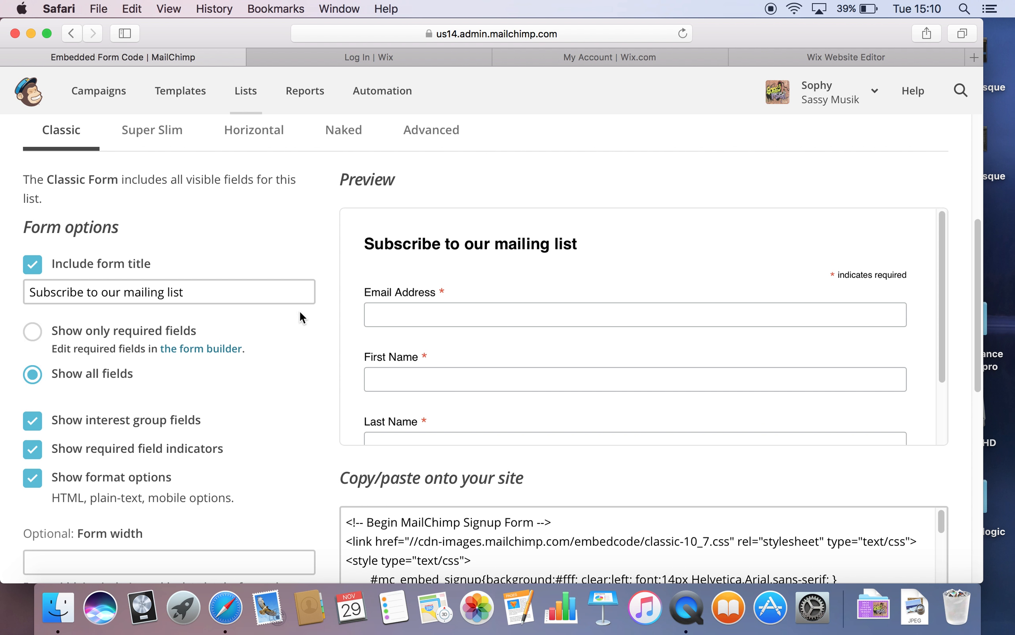
click(33, 265)
scroll(474, 384, down, 3)
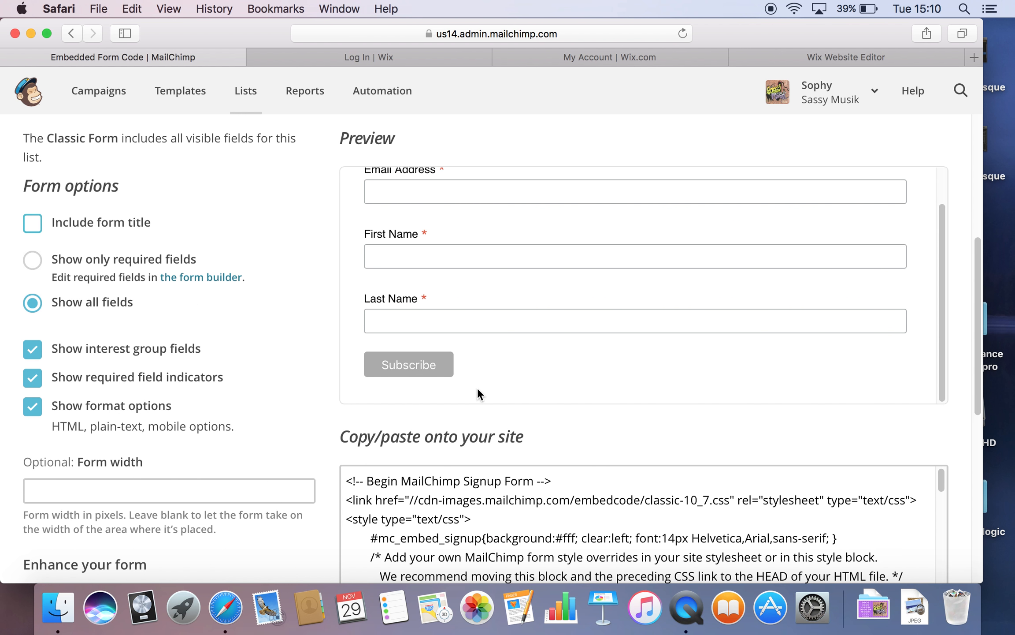
scroll(495, 396, down, 5)
scroll(496, 396, up, 5)
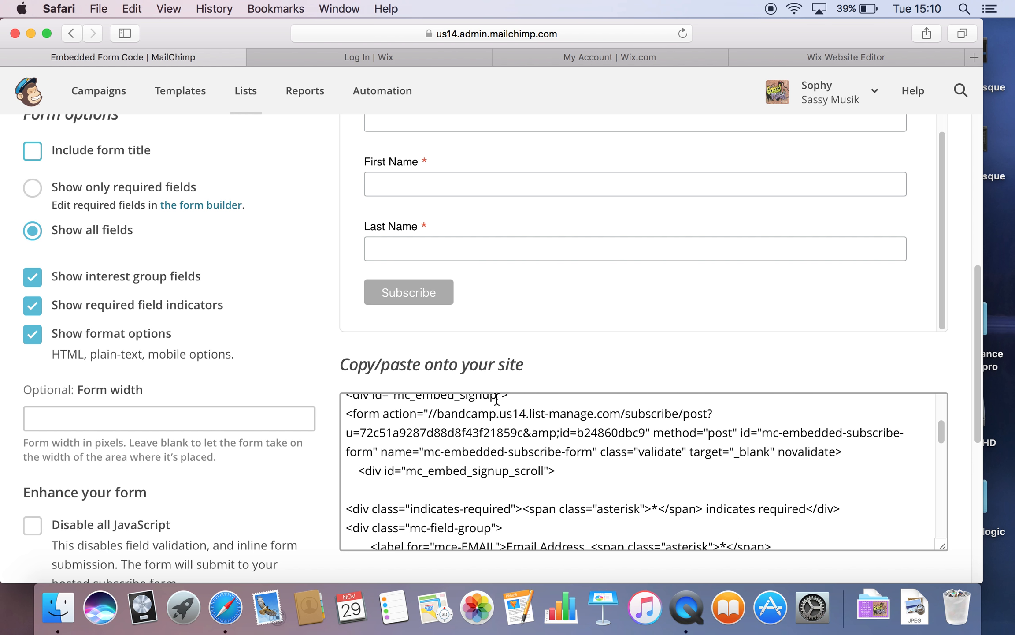
scroll(495, 398, up, 1)
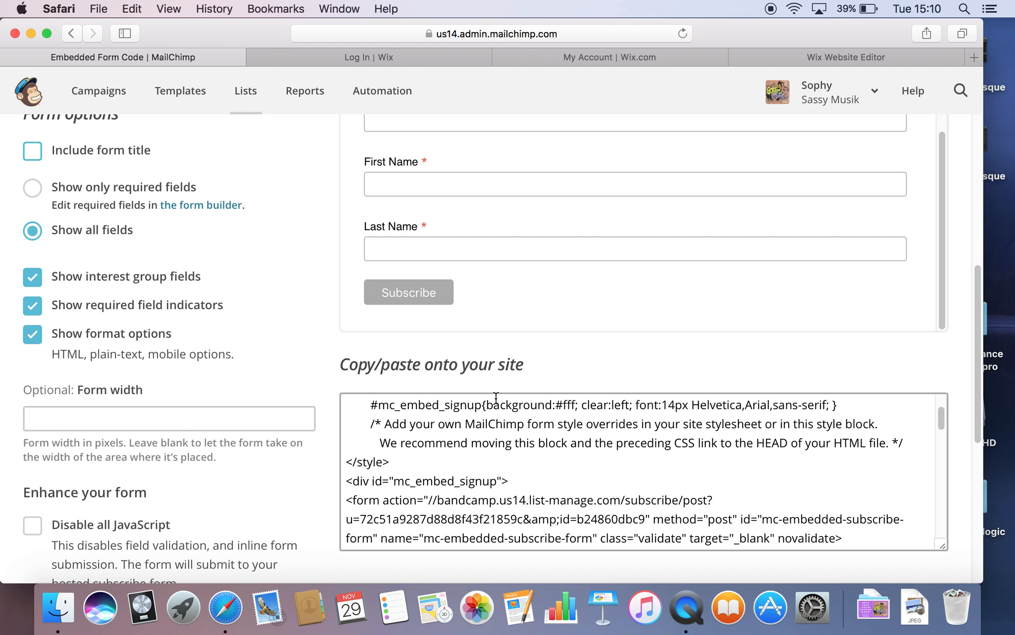
Step: Log in to Wix and choose Create a new site from the My Sites list
click(378, 56)
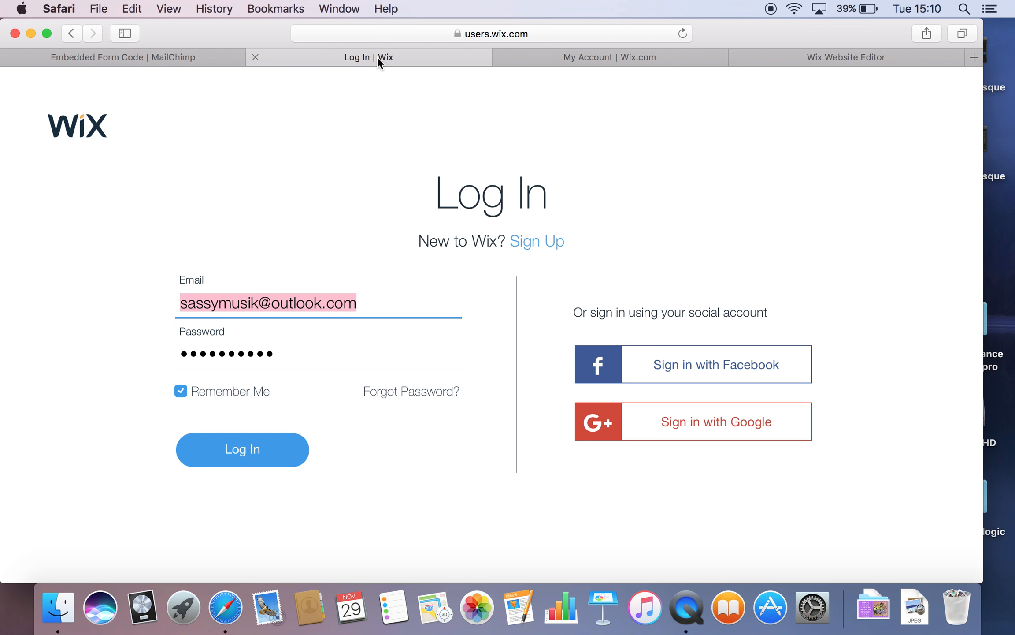
click(252, 458)
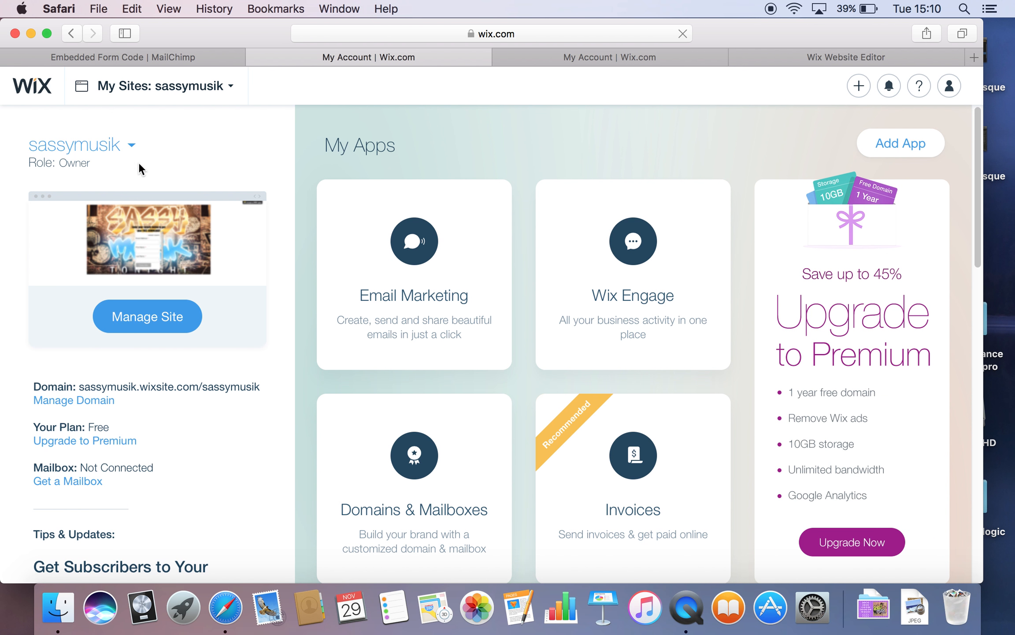
click(132, 146)
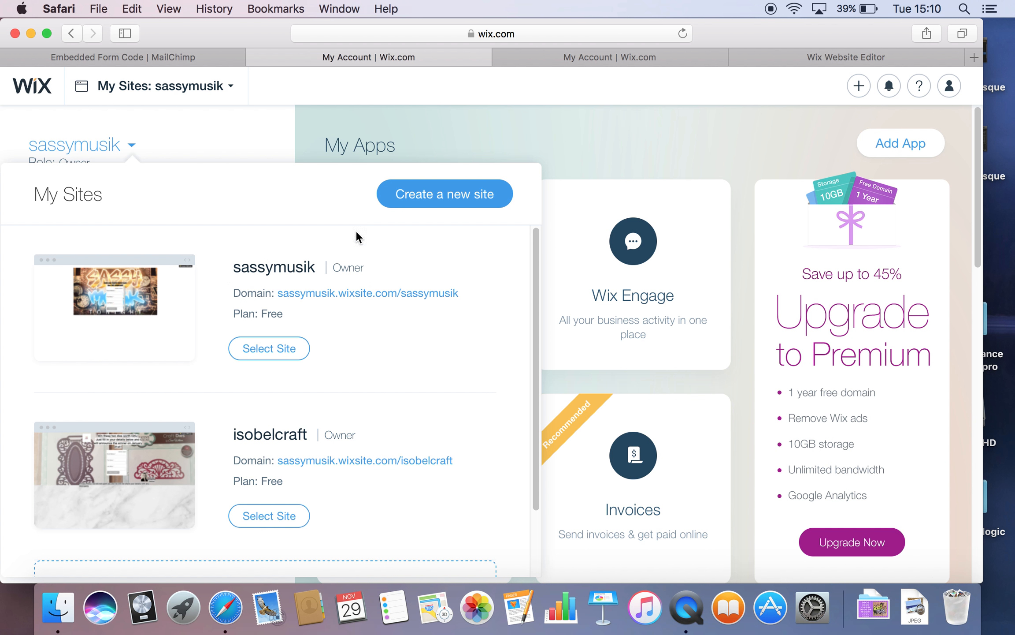
click(444, 190)
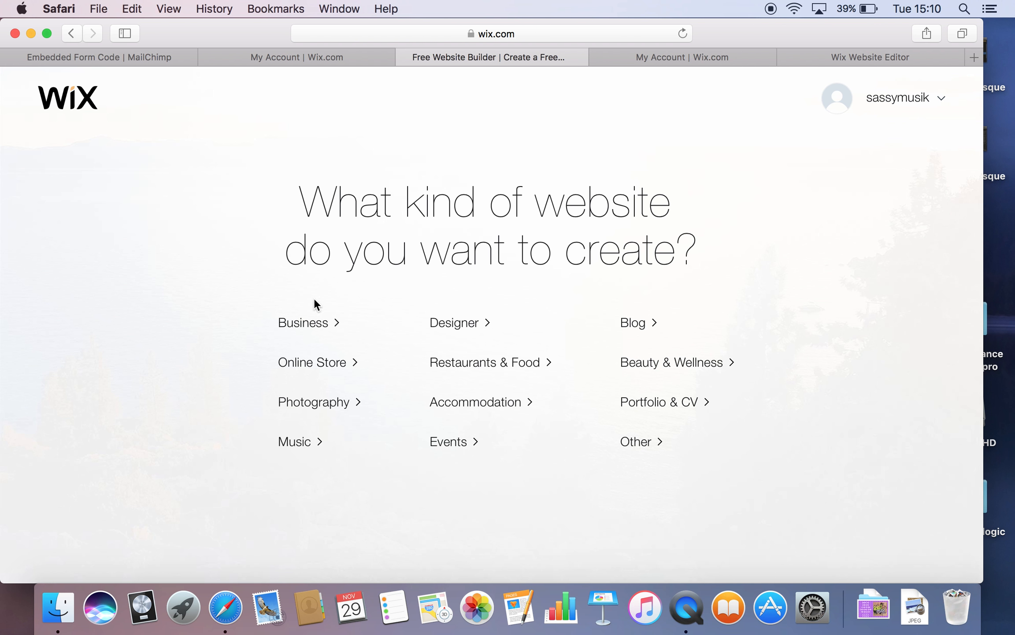
Step: Pick a Business site built with the Wix Editor and edit the blank Minimal Layout template
click(311, 325)
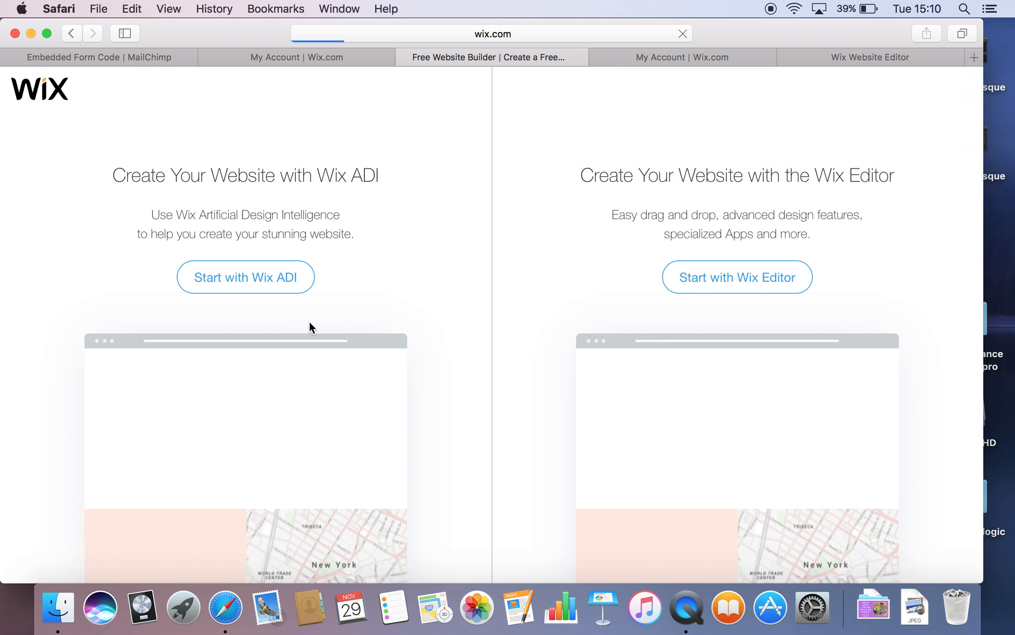
click(728, 279)
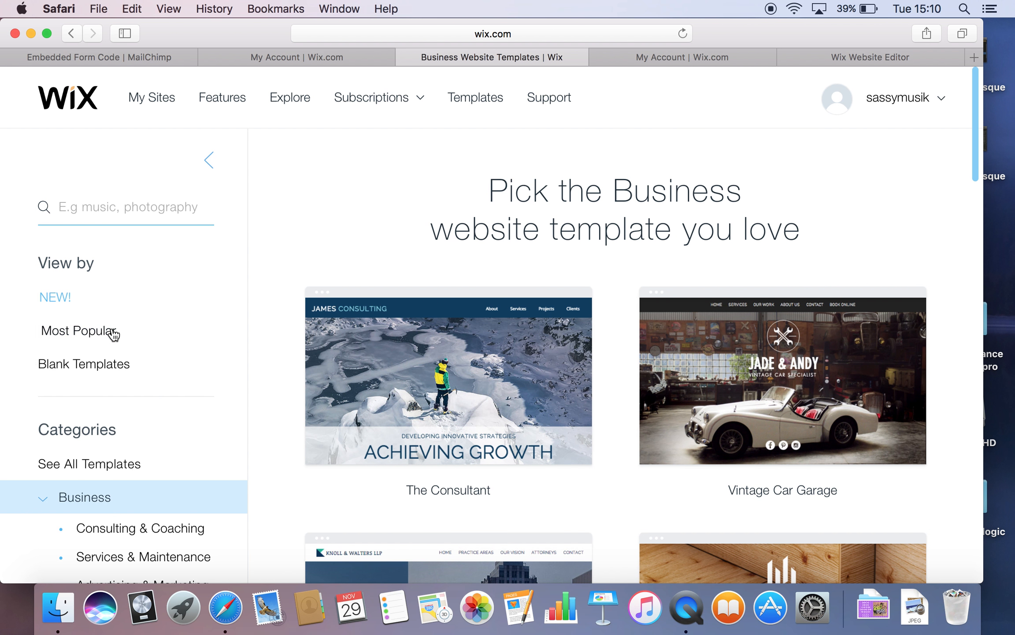
click(109, 364)
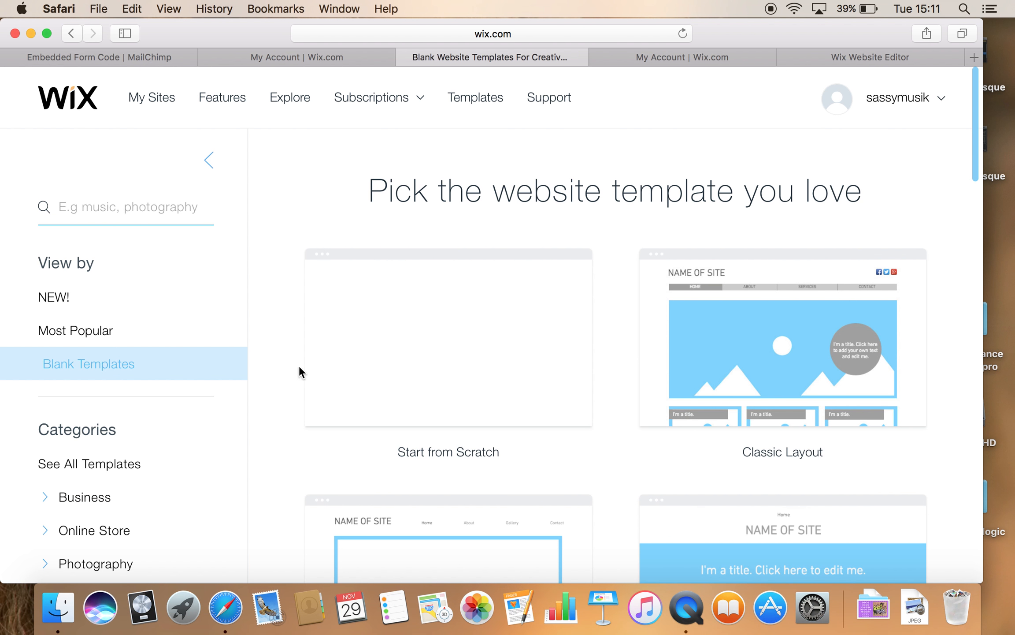
scroll(502, 425, down, 1)
scroll(502, 426, down, 10)
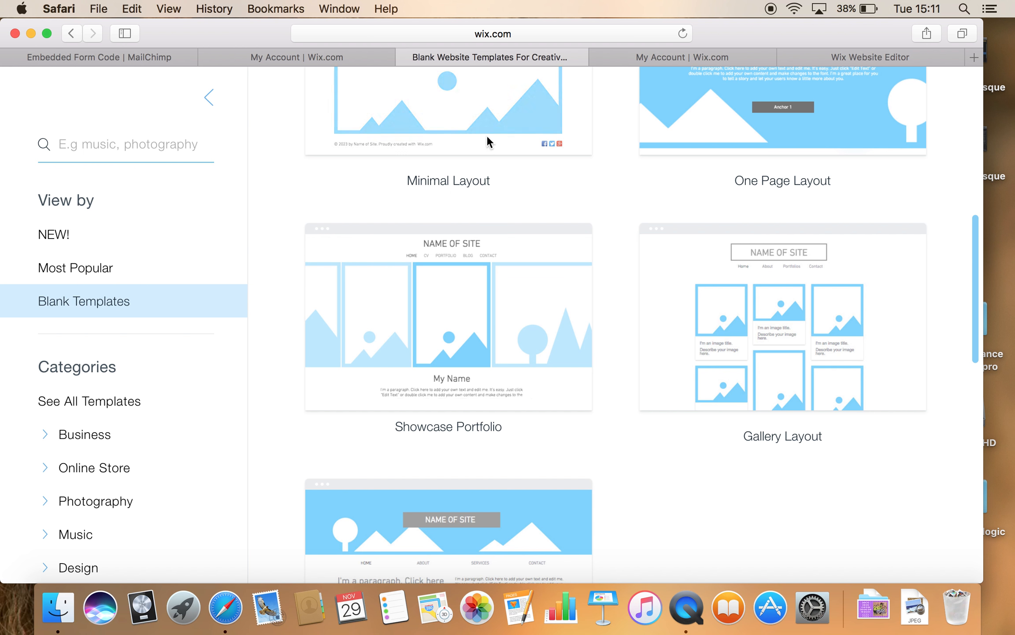
scroll(494, 185, up, 2)
scroll(494, 189, up, 6)
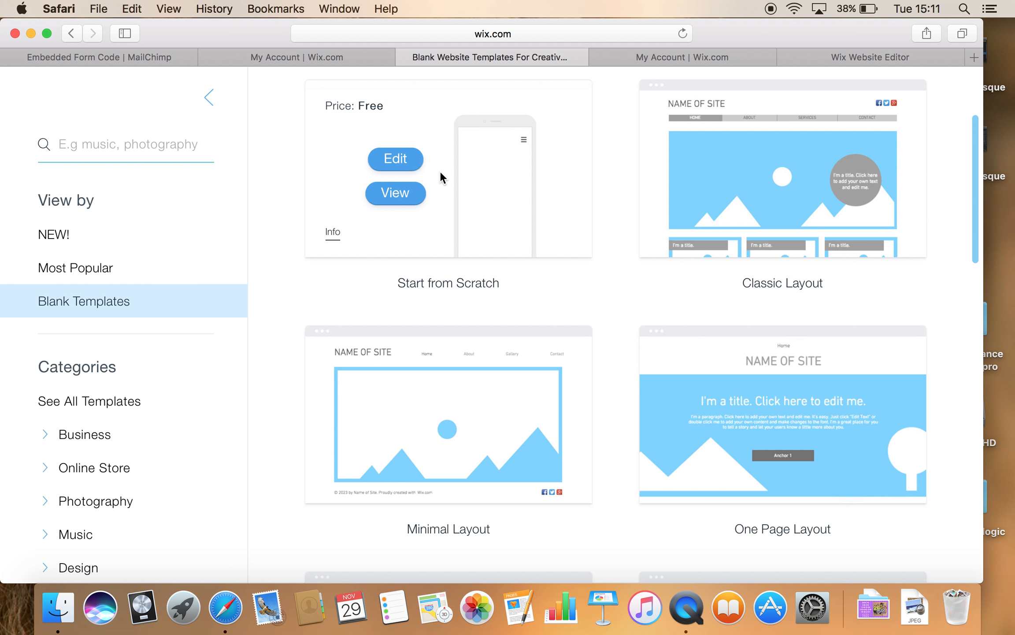
scroll(455, 283, down, 3)
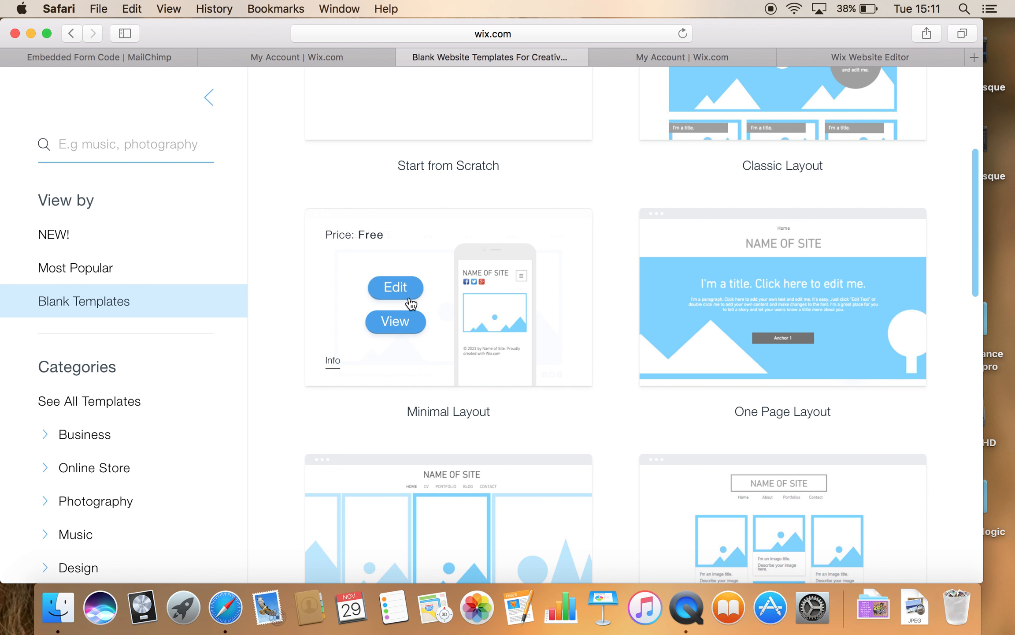
click(397, 287)
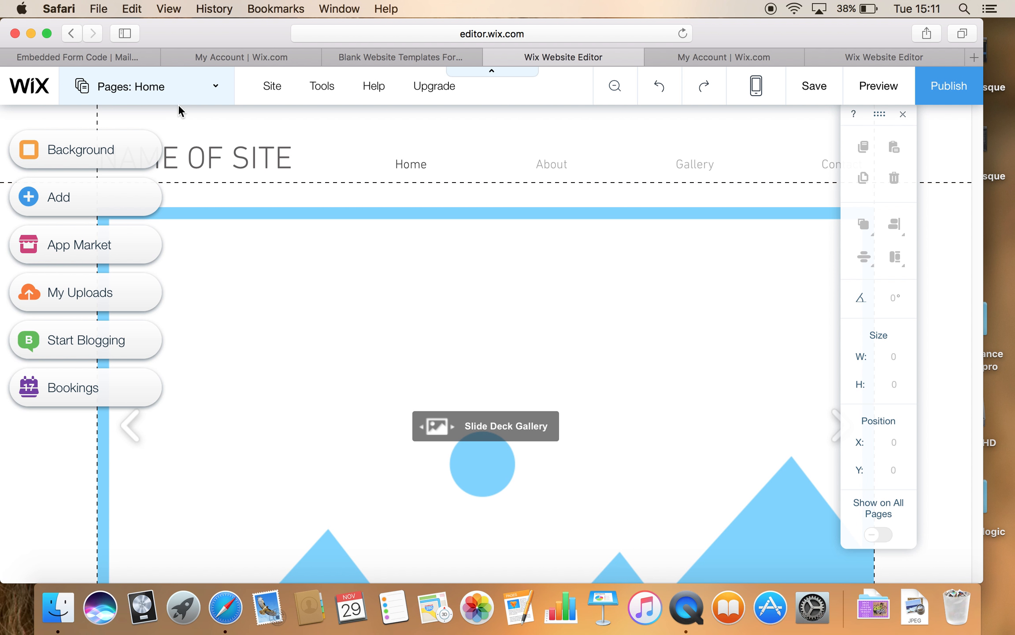
Step: Delete the About and Video pages from the site's Pages panel
click(190, 100)
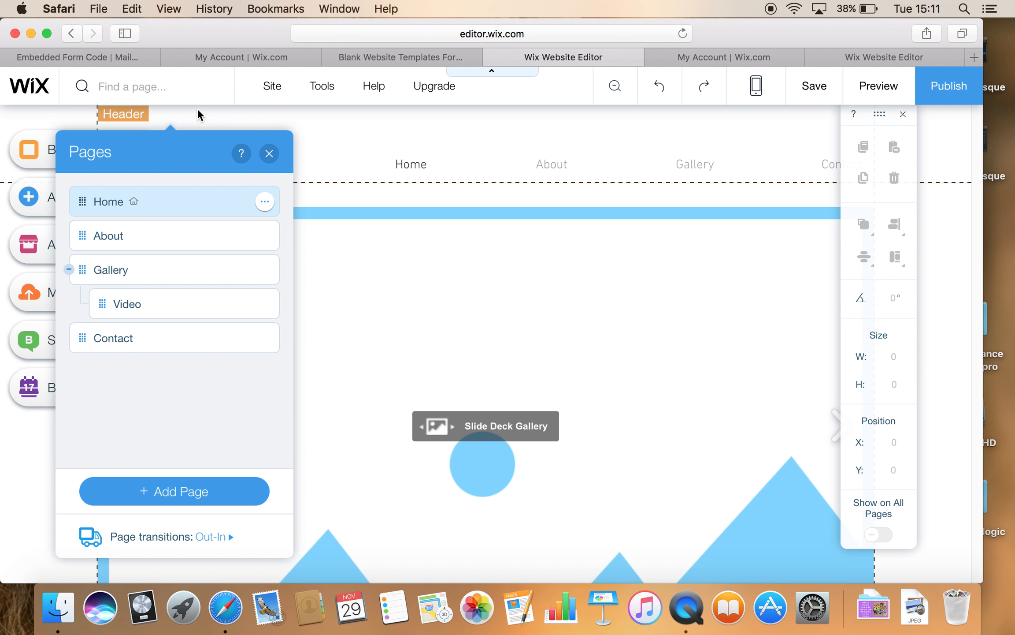
click(265, 236)
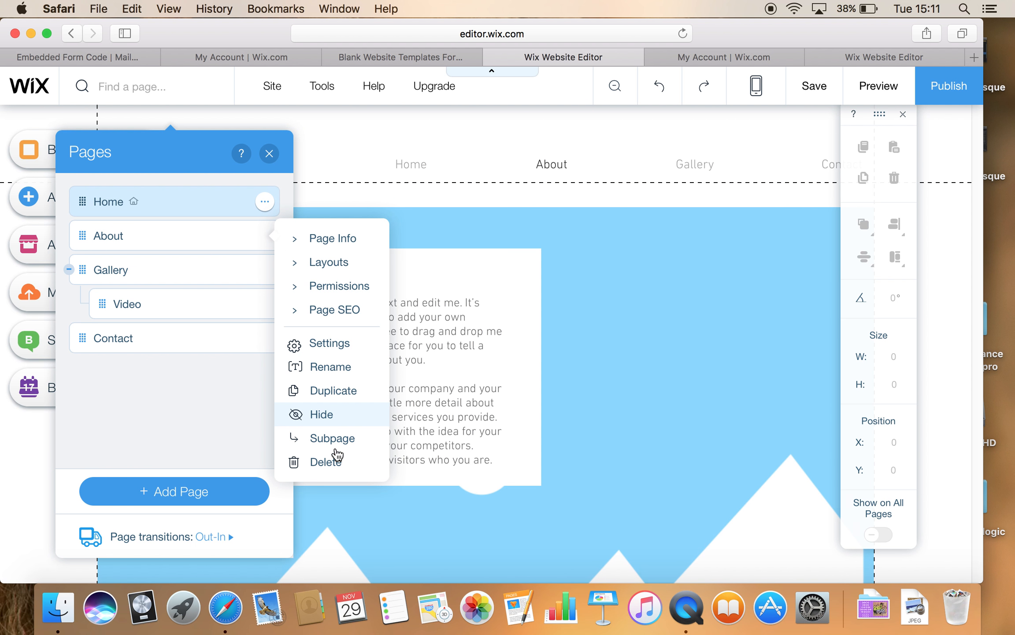
click(337, 454)
click(661, 398)
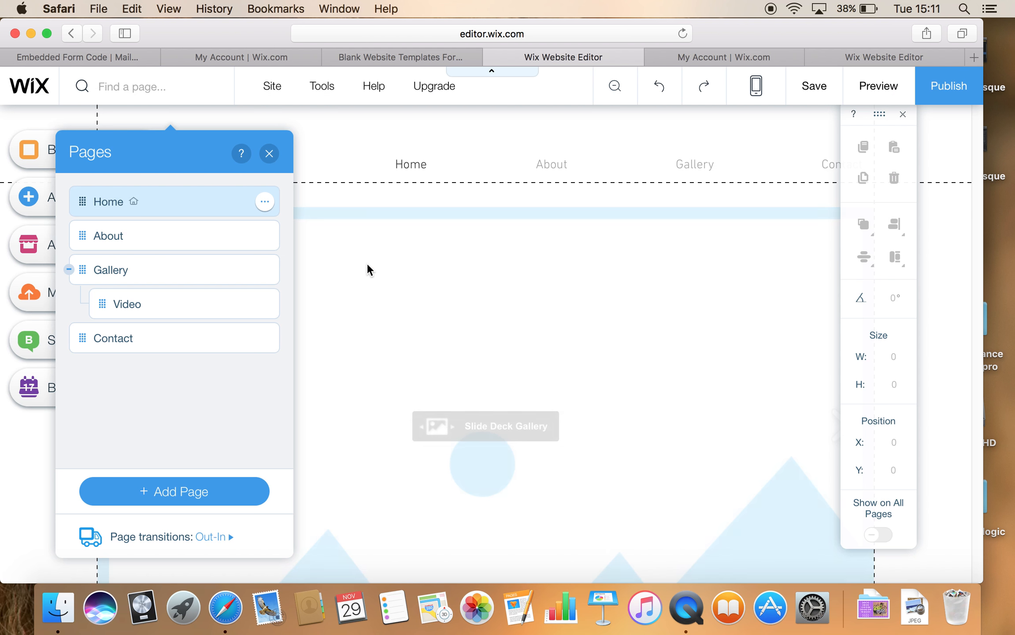
click(265, 270)
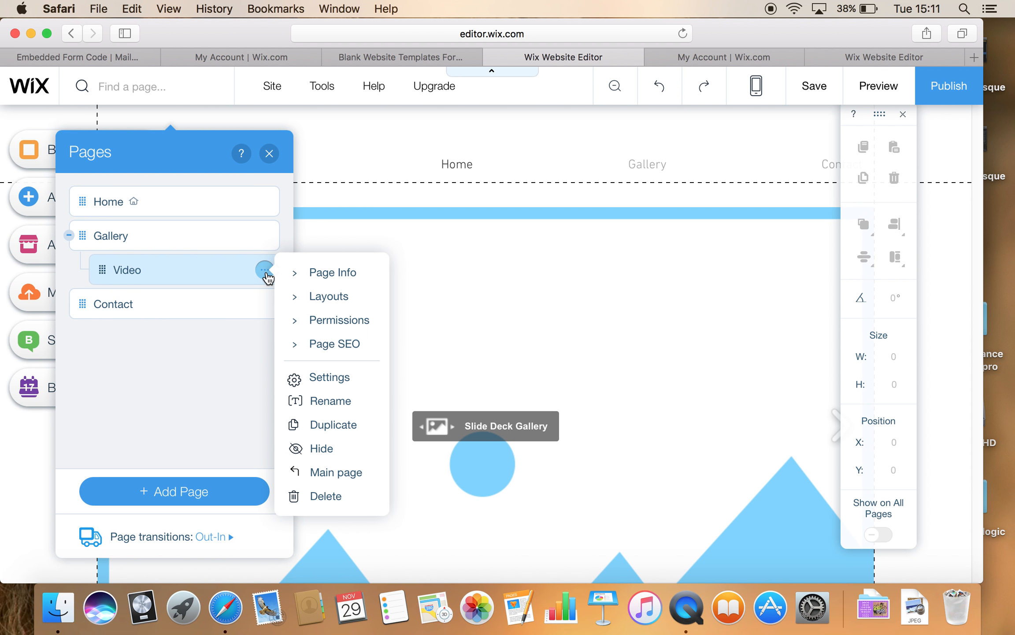
click(328, 495)
click(656, 397)
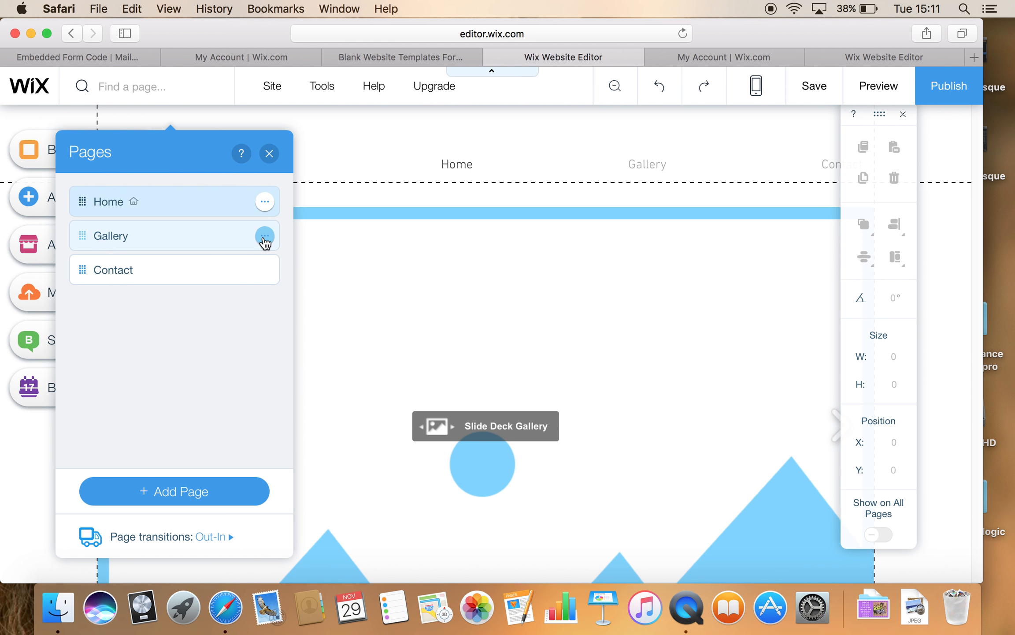
Step: Delete the Gallery and Contact pages too, leaving only Home, and close the Pages panel
click(265, 238)
click(331, 464)
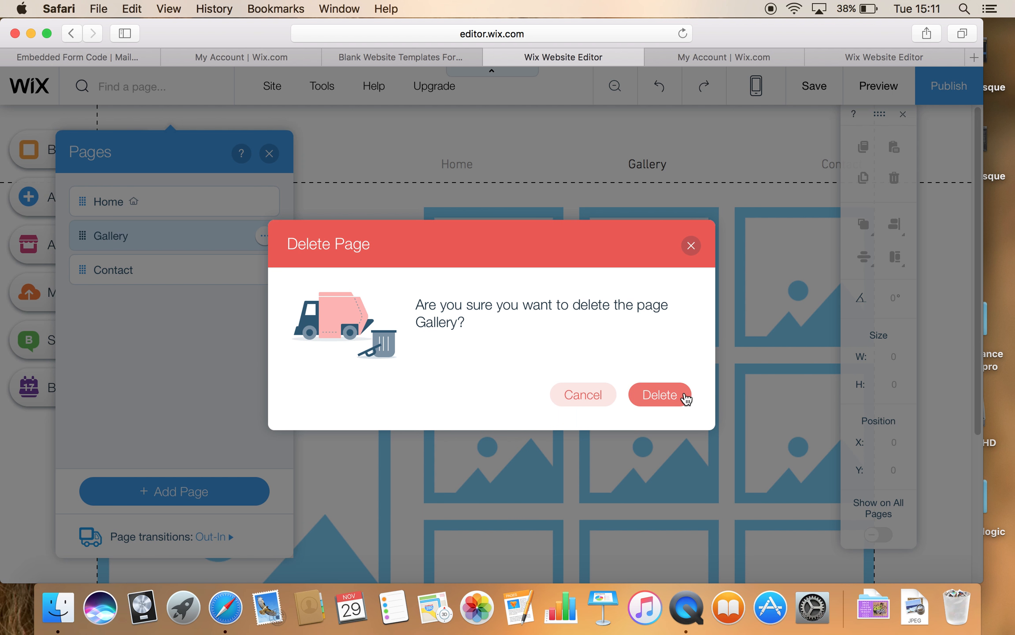
click(643, 393)
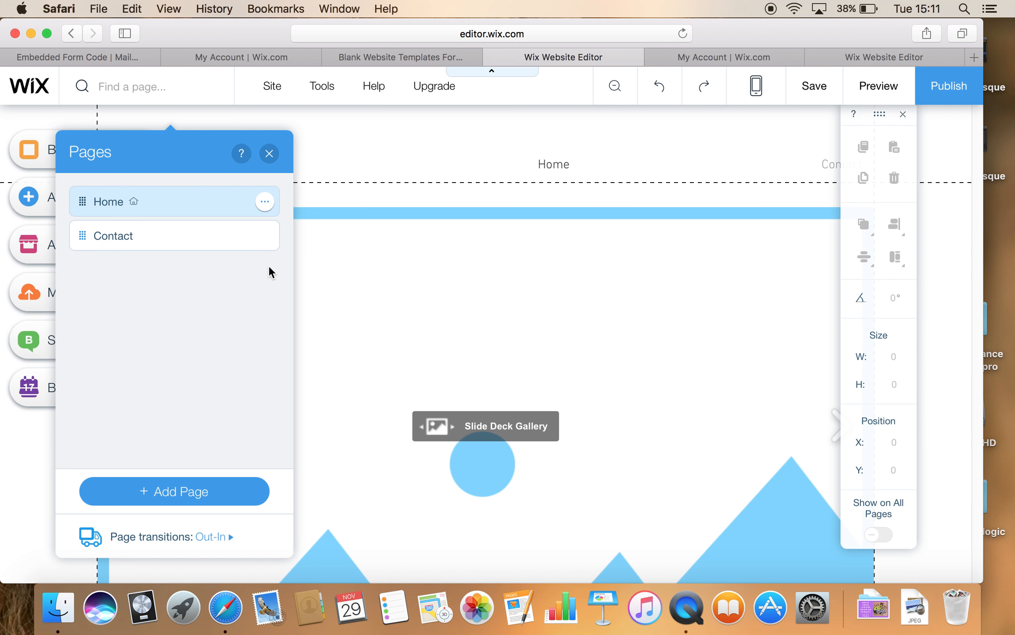
click(265, 237)
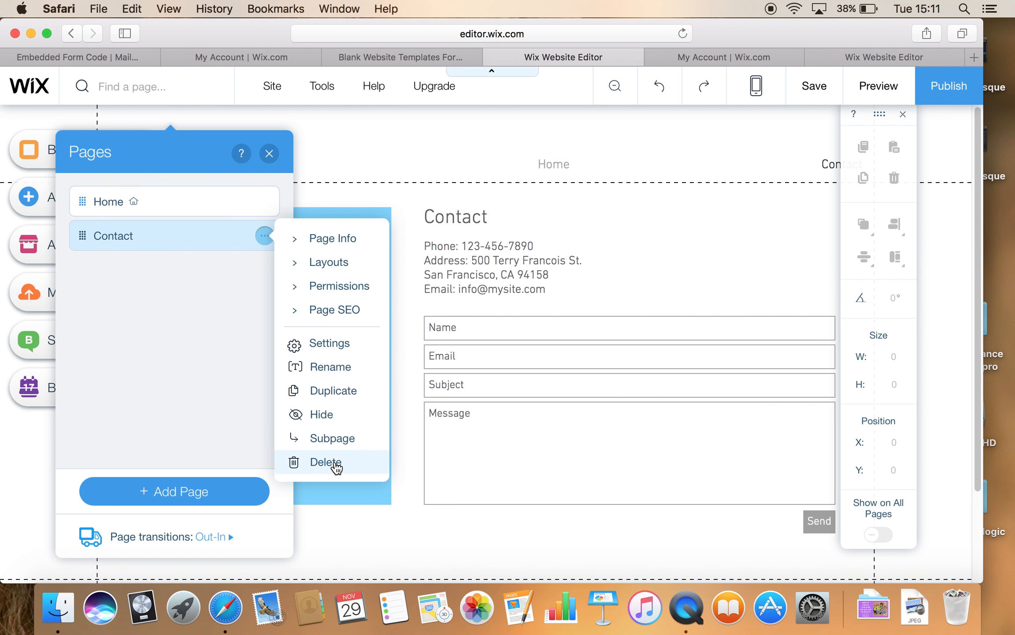
click(336, 464)
click(670, 395)
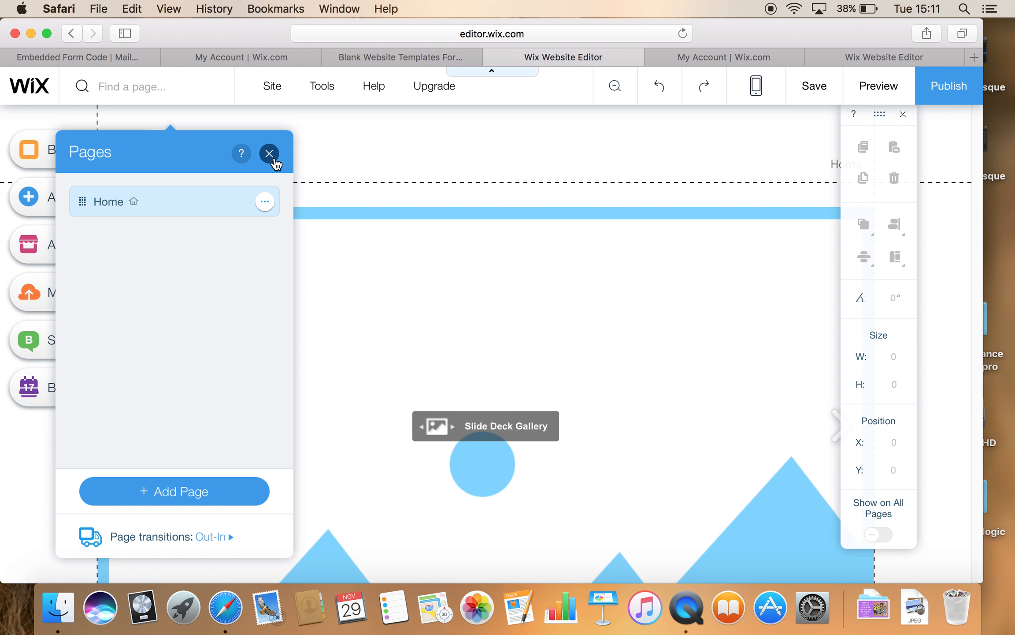
click(271, 154)
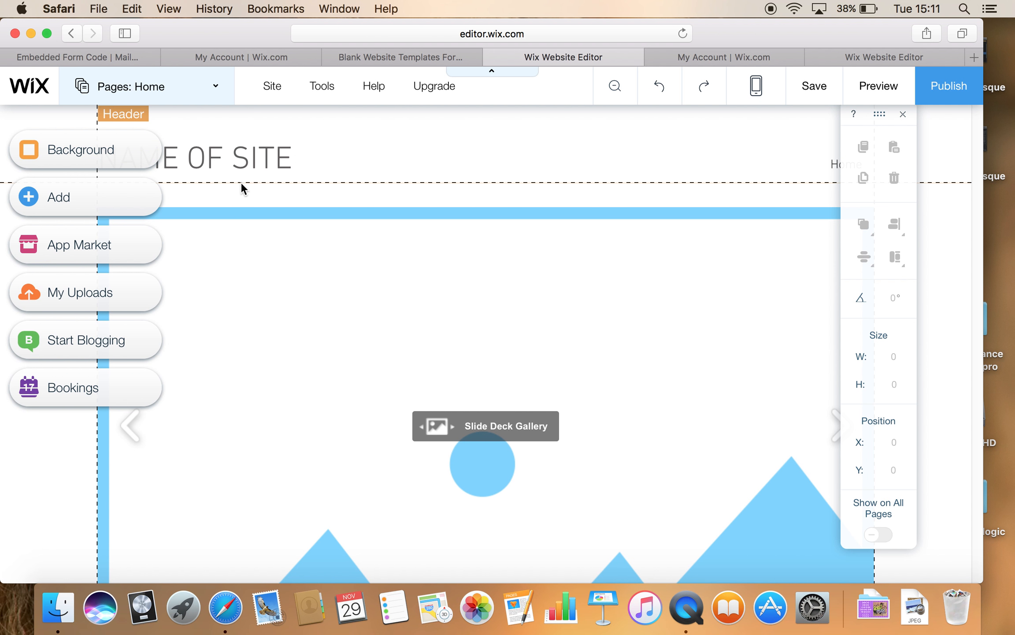
click(61, 198)
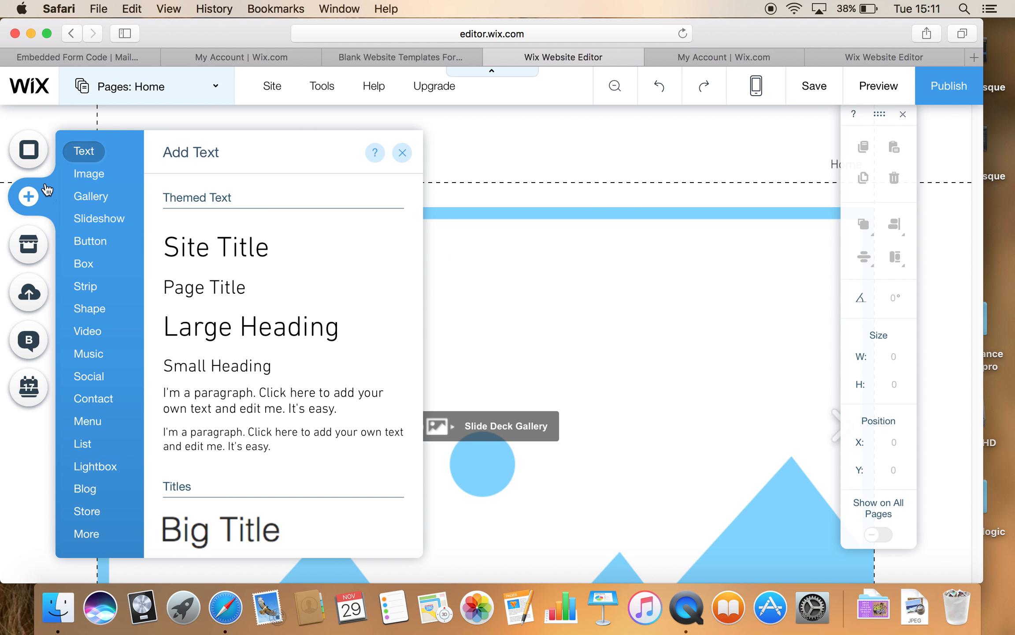
Step: Add the HTML iFrame/Embed app from the Wix App Market to the Home page
click(600, 190)
click(32, 250)
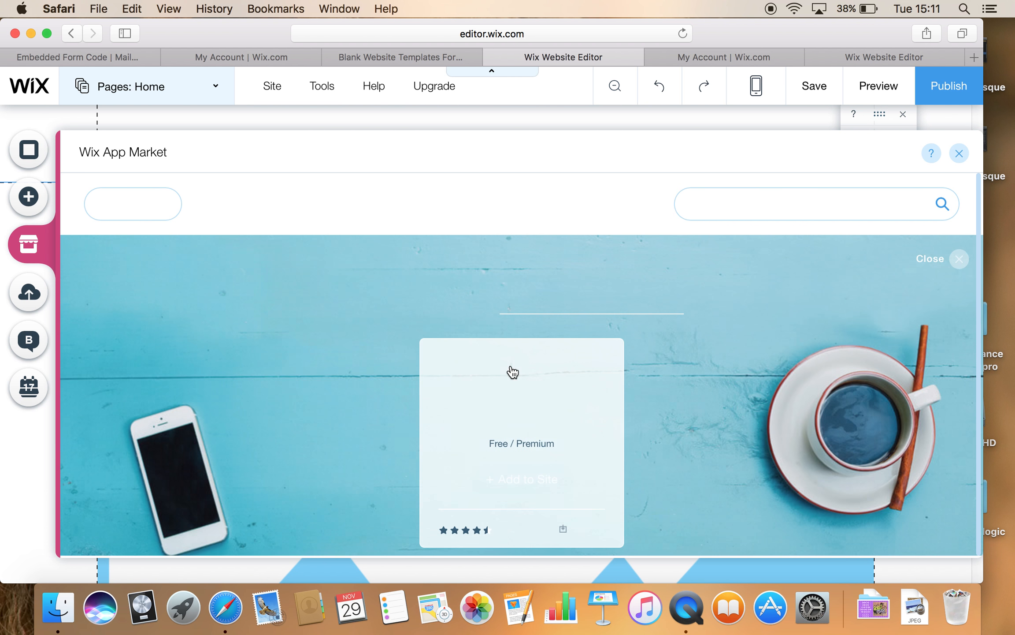
scroll(513, 370, down, 5)
scroll(512, 370, down, 12)
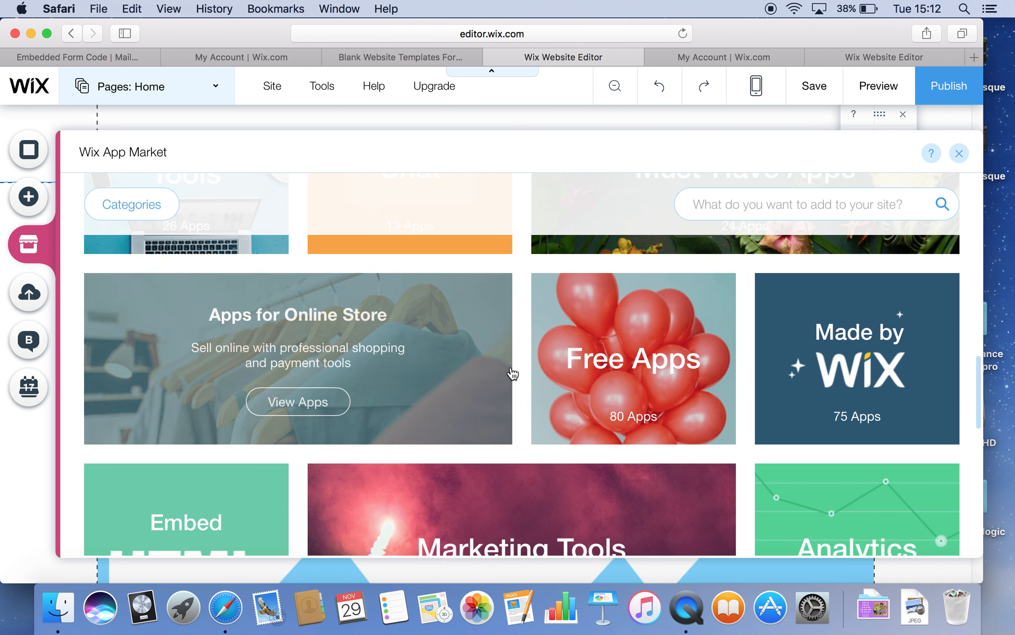
scroll(512, 373, down, 3)
mouse_move(249, 389)
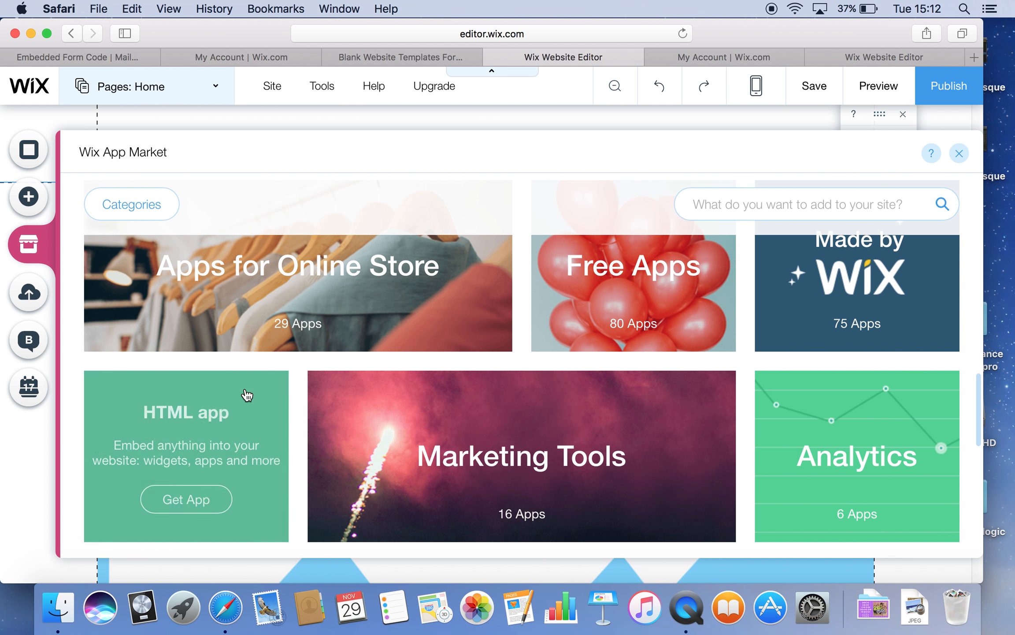
click(187, 500)
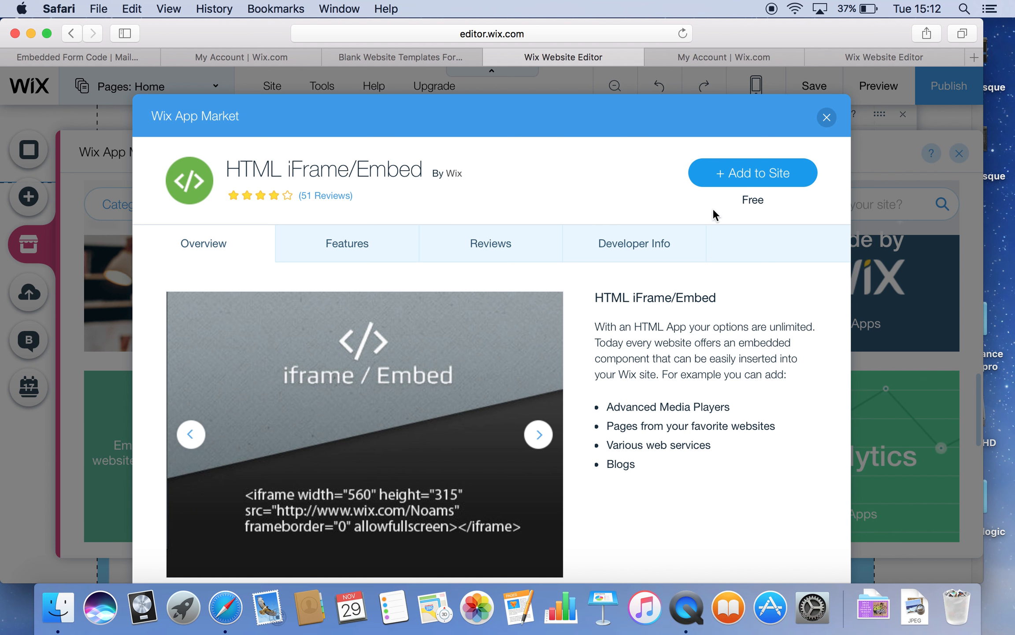
click(755, 180)
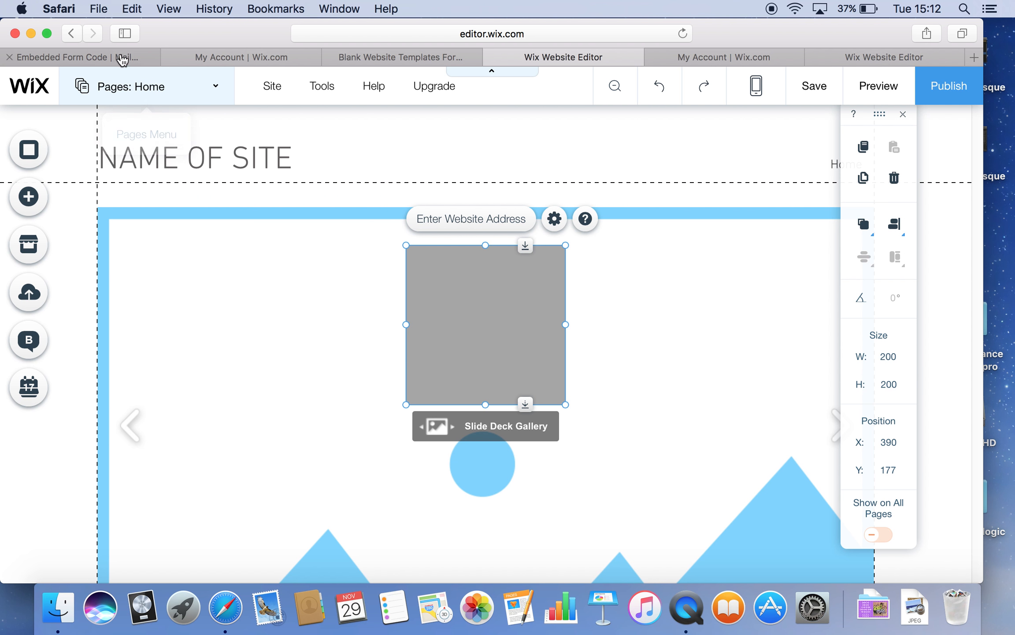
Step: Select and copy all the Classic embedded form code from the 'Copy/paste onto your site' box
click(117, 60)
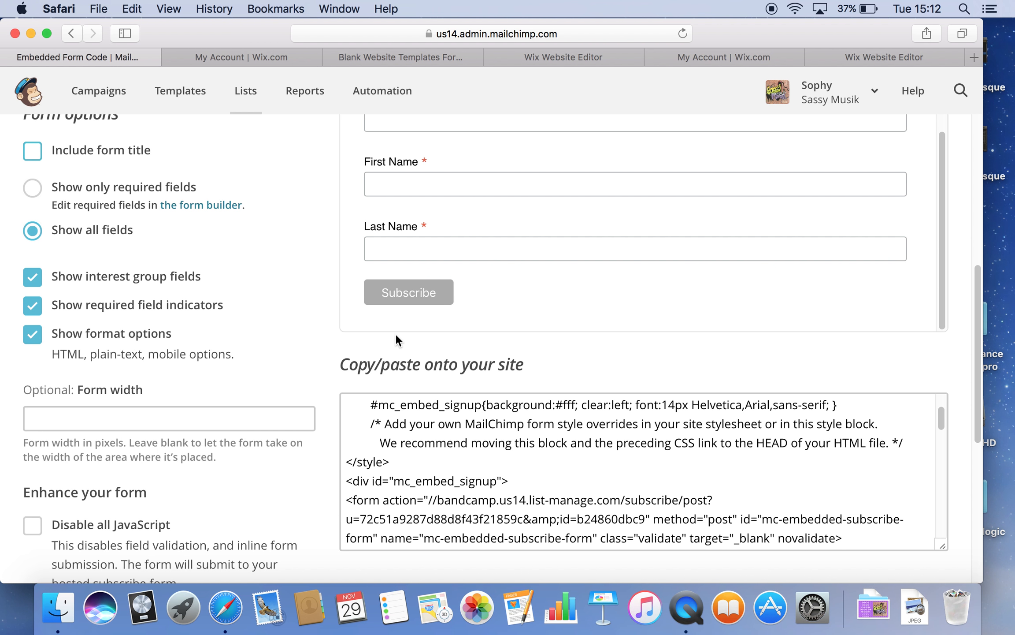
scroll(394, 333, down, 1)
scroll(347, 318, up, 3)
scroll(244, 286, up, 3)
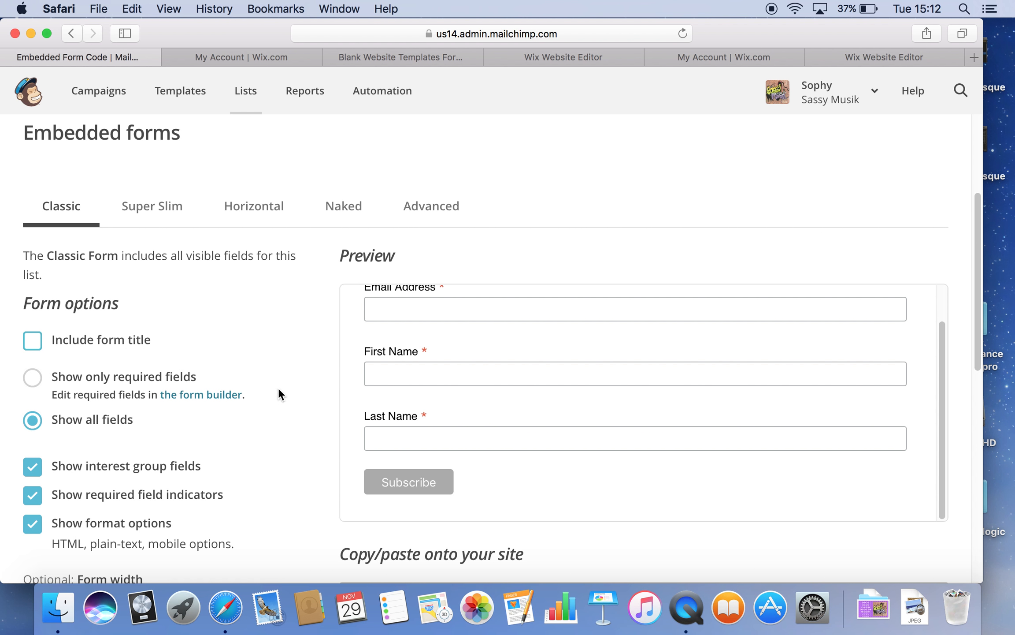
scroll(369, 419, down, 5)
scroll(409, 425, up, 1)
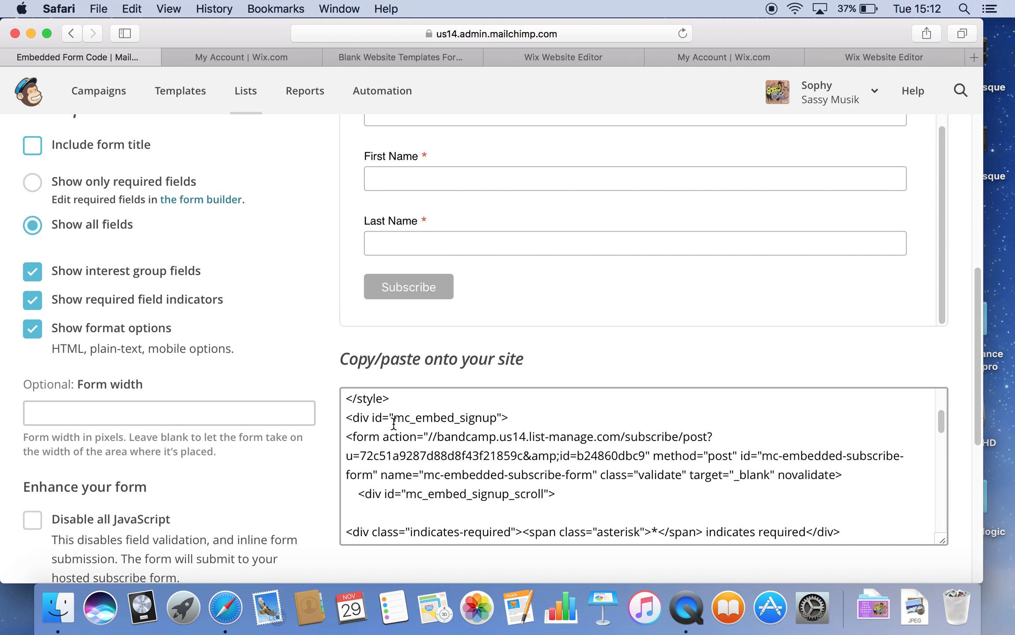
drag(939, 425, 942, 402)
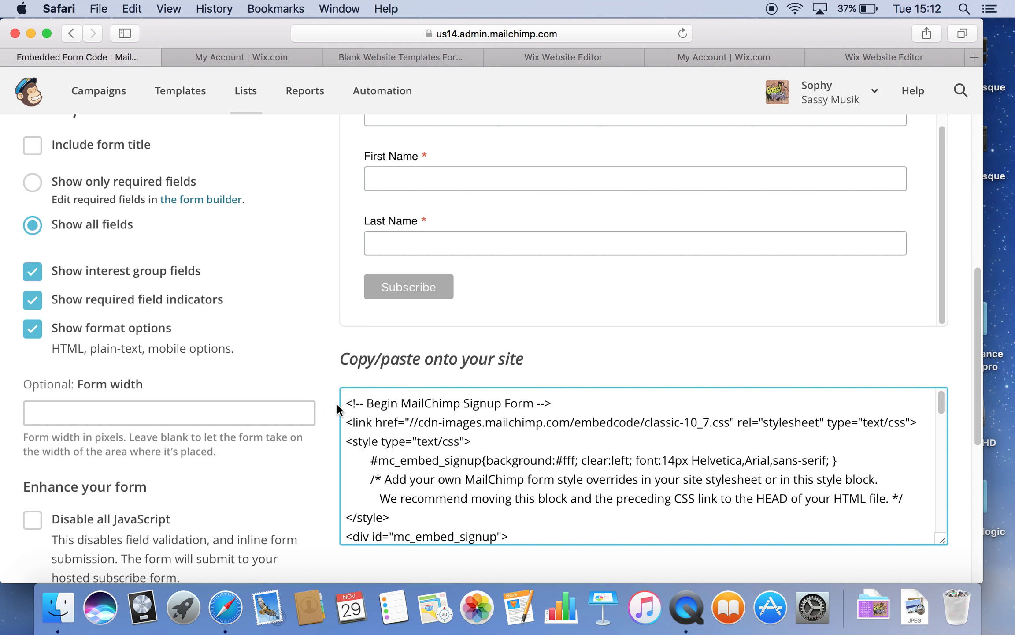
drag(347, 403, 614, 559)
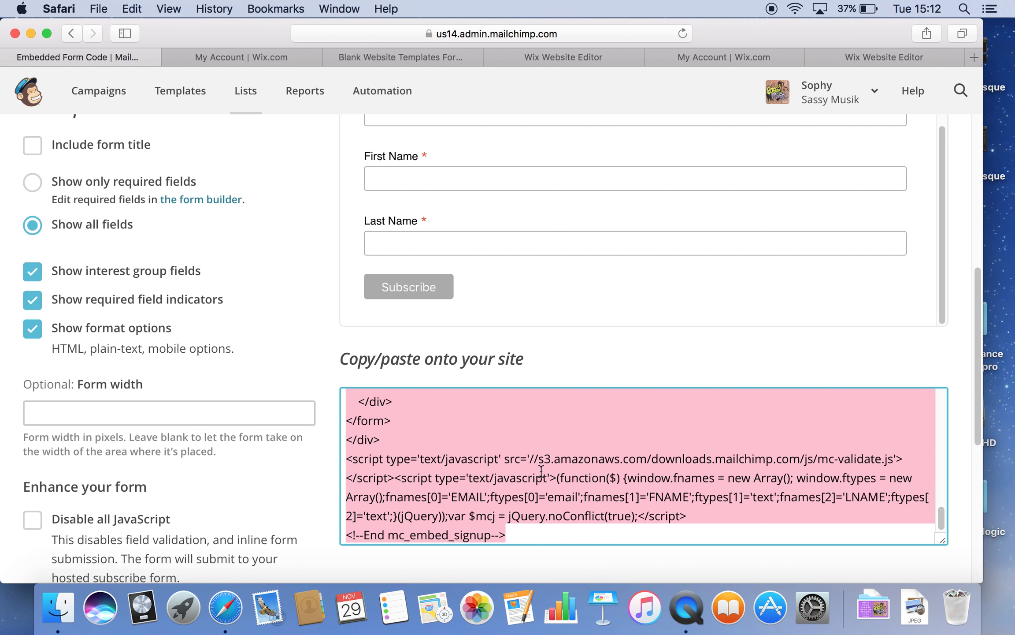
right_click(542, 470)
click(573, 427)
Step: Paste the MailChimp code as the HTML element's Code, update it, and stretch the element to 200 × 307
click(609, 58)
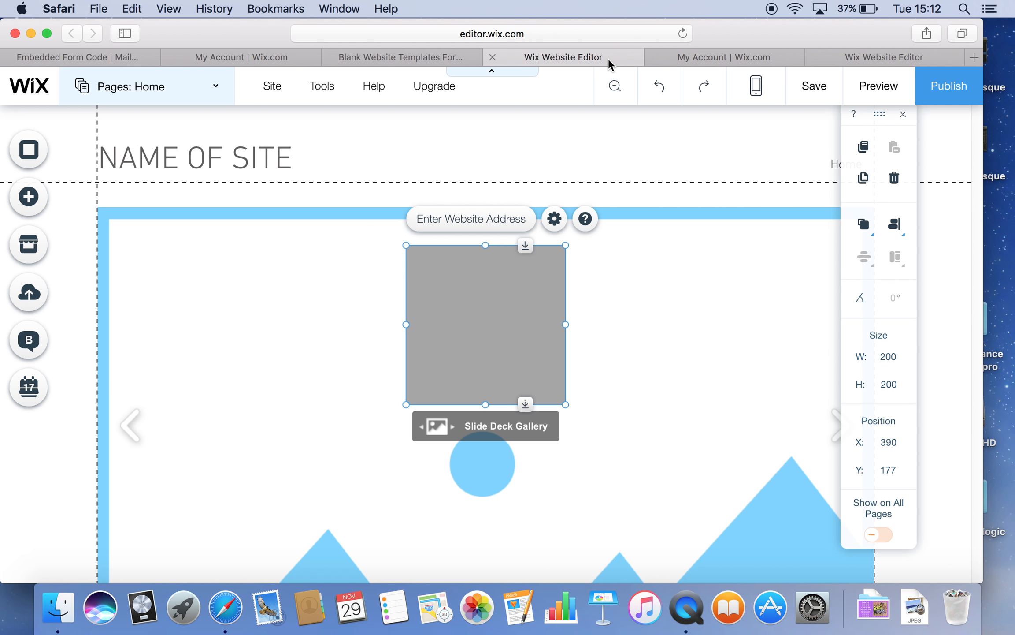
click(466, 222)
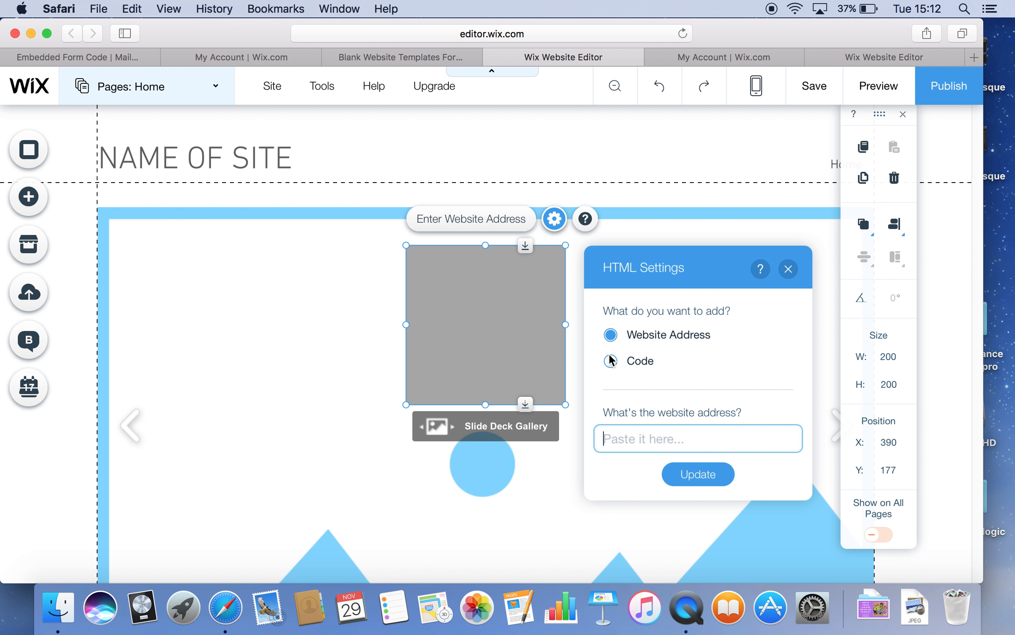
click(611, 361)
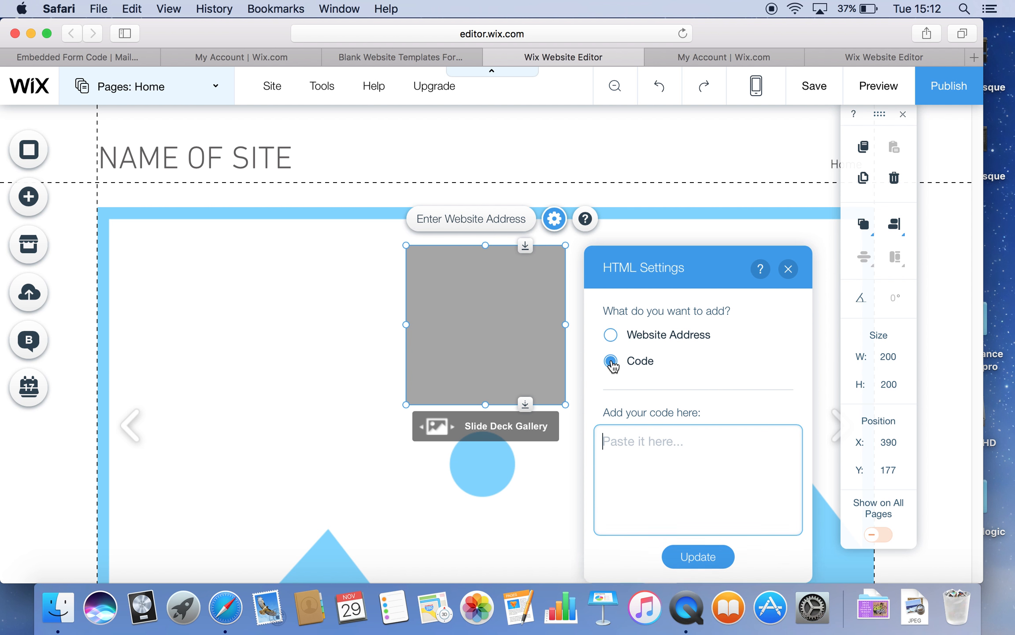
right_click(614, 439)
click(631, 466)
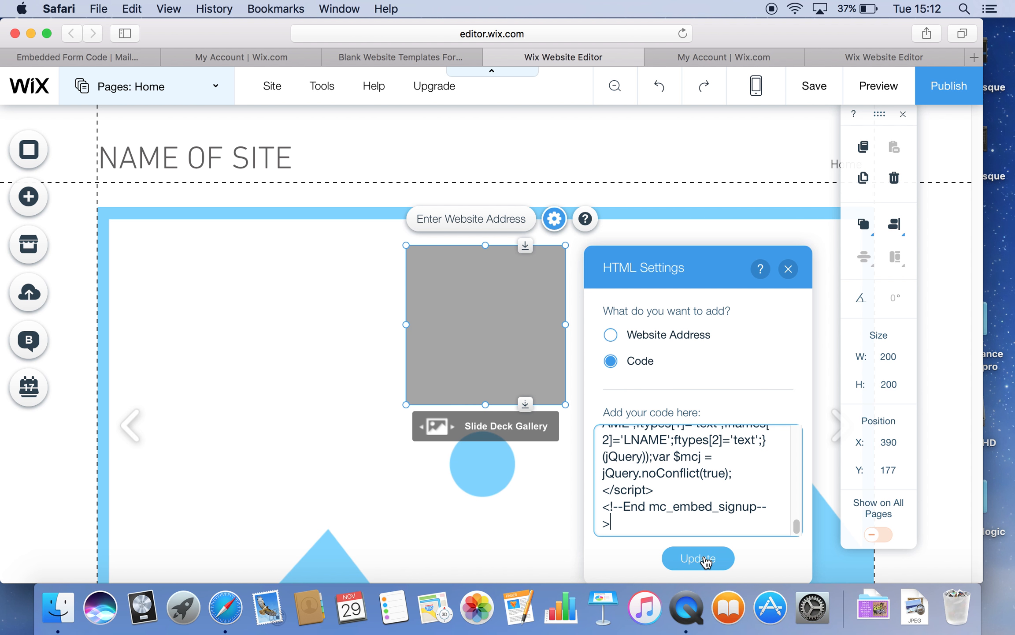
click(708, 558)
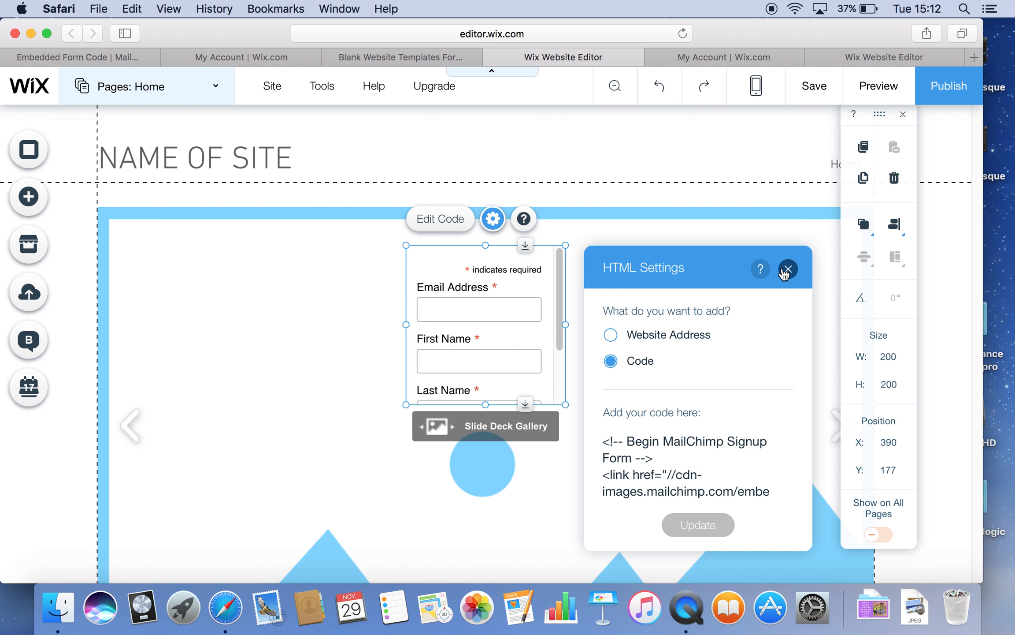
click(788, 269)
drag(566, 404, 567, 489)
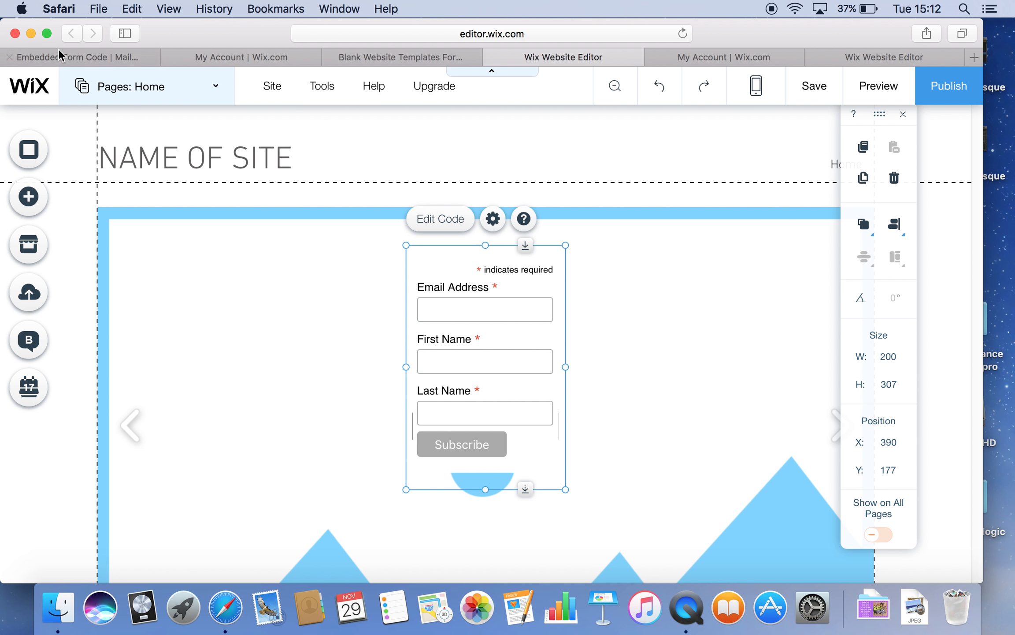
Step: Back in MailChimp's embed code, clear the selection and find the Subscribe button label
click(67, 58)
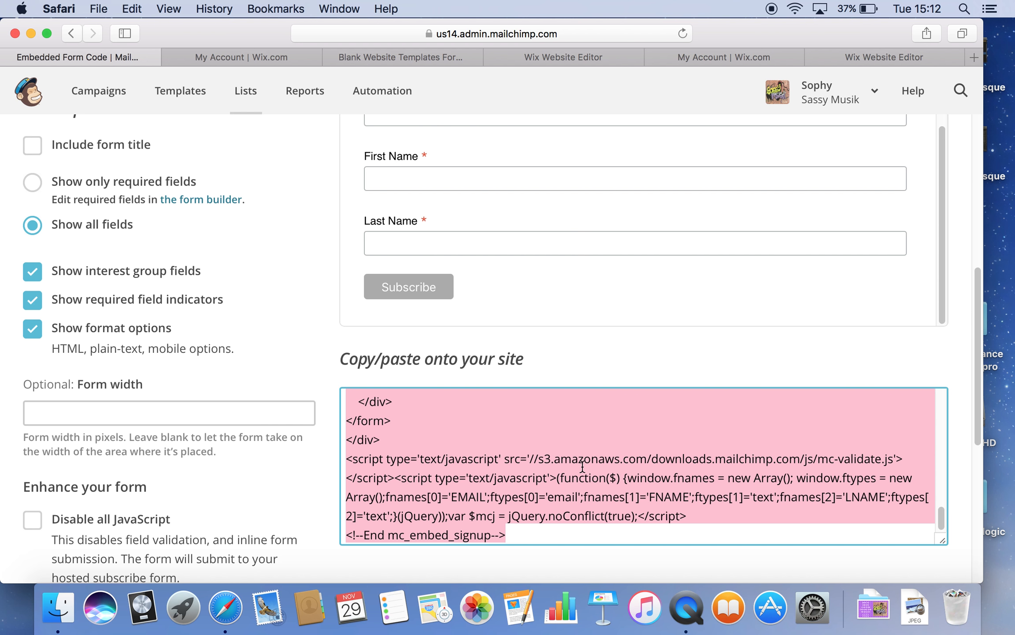
scroll(602, 480, up, 3)
scroll(604, 482, down, 3)
scroll(606, 483, up, 1)
click(629, 437)
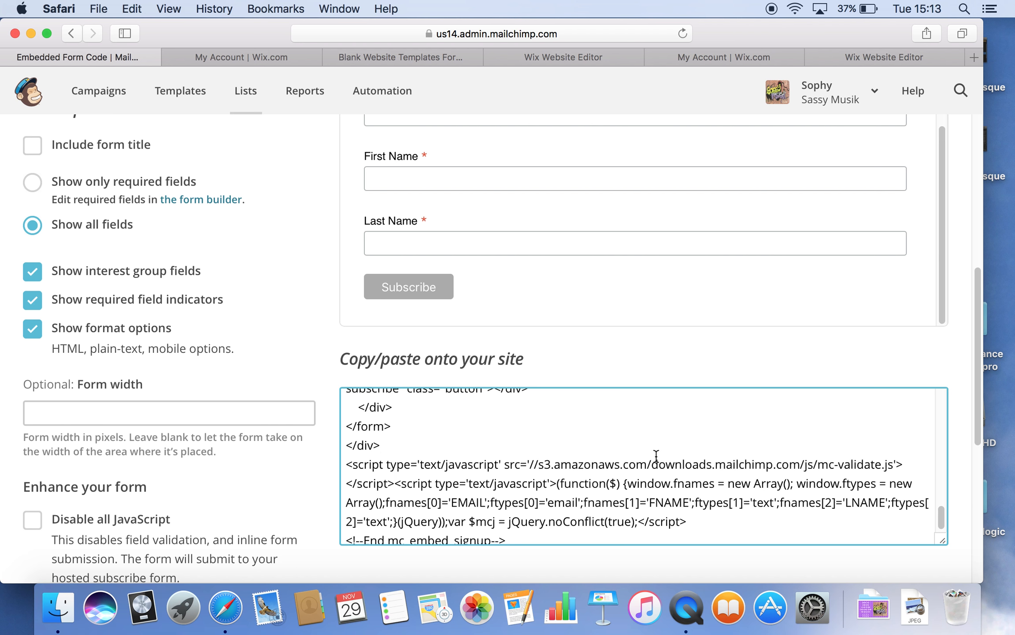
scroll(656, 455, up, 1)
scroll(656, 455, down, 1)
scroll(656, 455, up, 10)
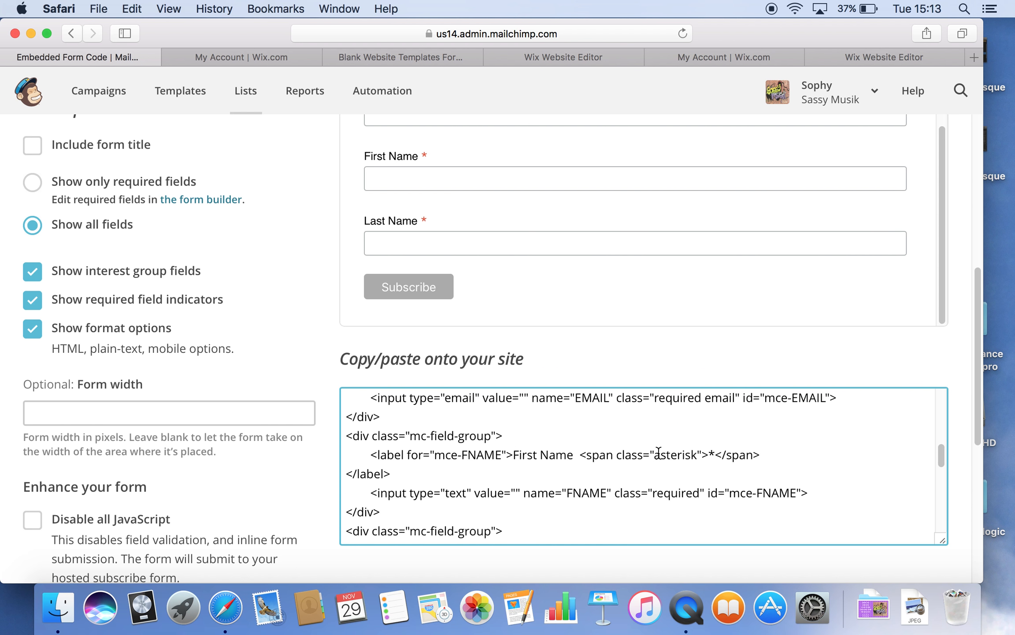
scroll(659, 452, up, 10)
scroll(712, 486, down, 10)
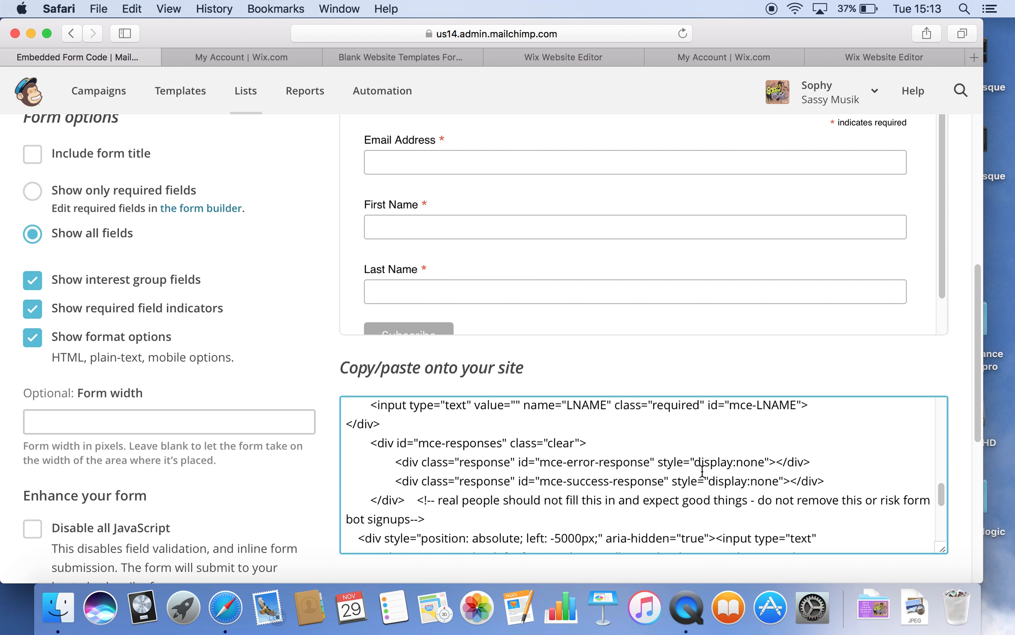
scroll(690, 492, down, 2)
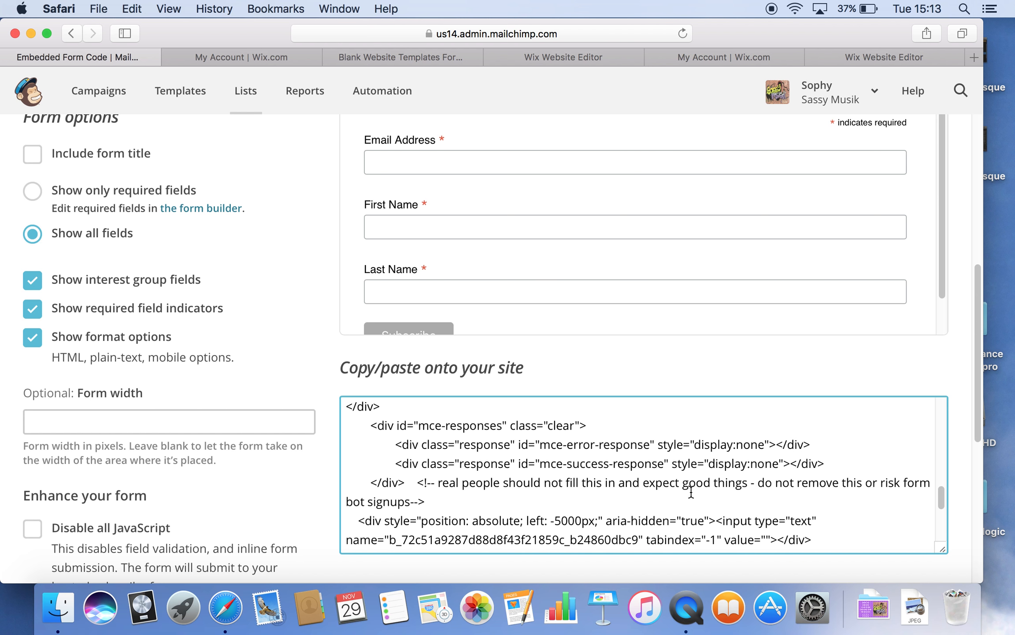
scroll(691, 492, down, 5)
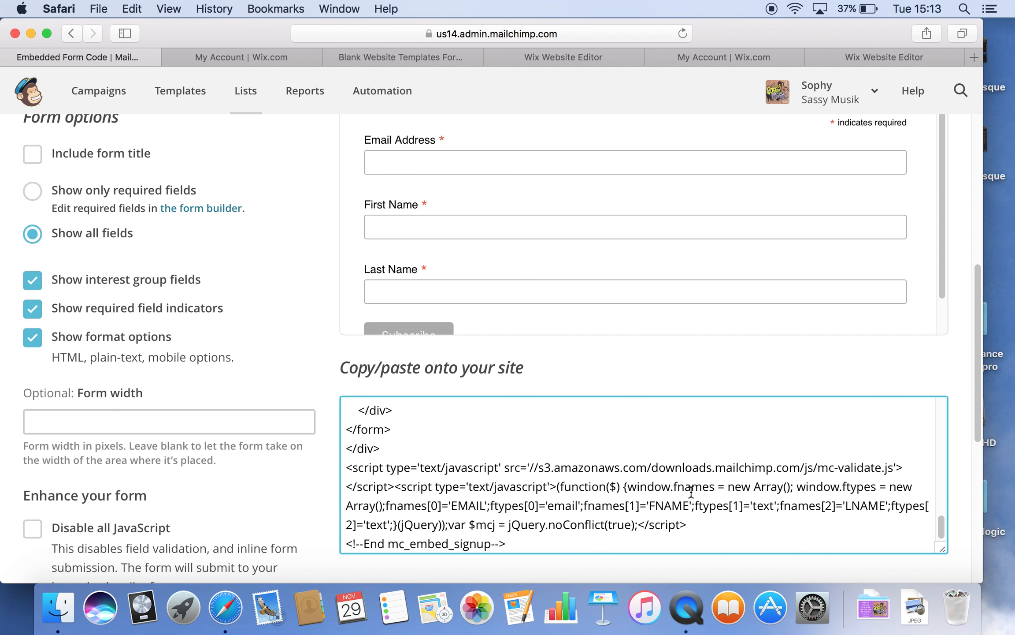
scroll(692, 492, down, 5)
scroll(701, 368, up, 2)
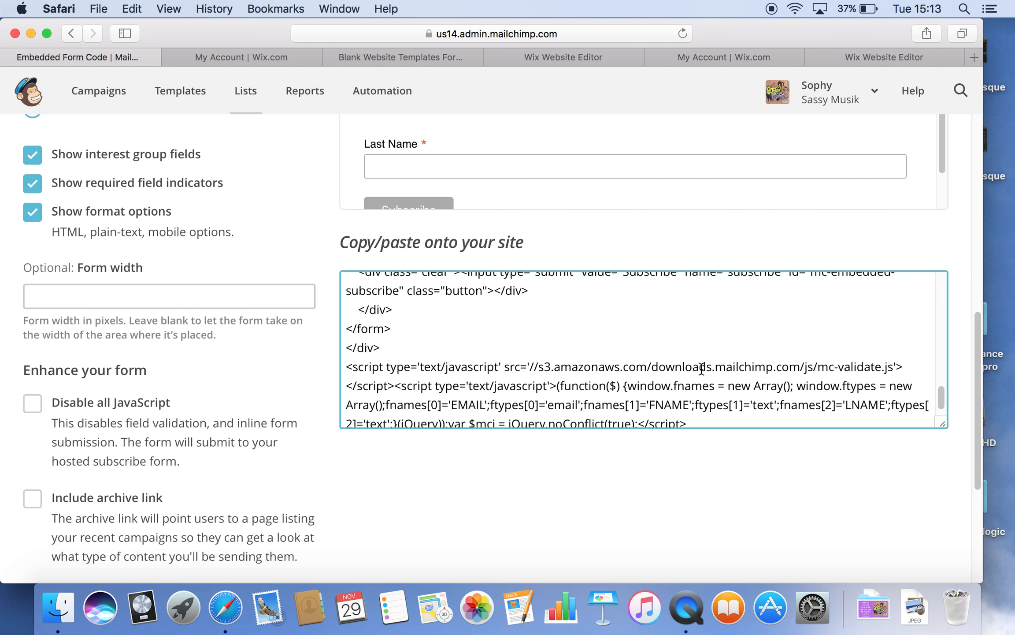
scroll(701, 369, up, 1)
Step: Change the submit button label in the embed code from 'Subscribe' to 'Download Now'
click(678, 287)
click(678, 289)
drag(678, 290, 622, 289)
click(625, 293)
click(625, 292)
click(628, 293)
click(657, 293)
click(663, 294)
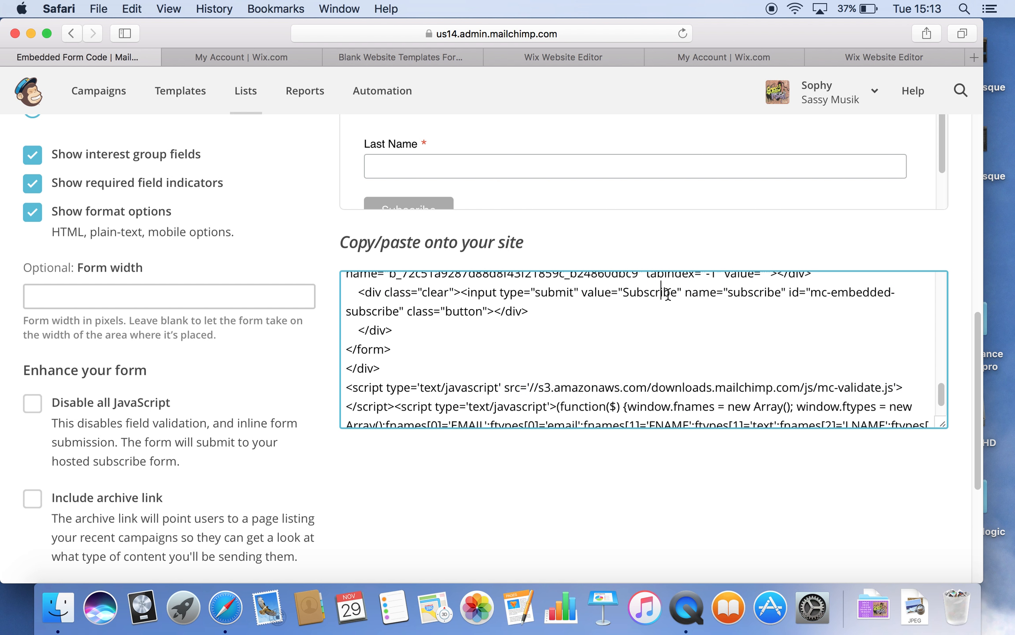
click(677, 293)
click(677, 293)
key(BackSpace)
key(BackSpace)
key(BackSpace)
key(BackSpace)
key(BackSpace)
key(BackSpace)
key(BackSpace)
key(BackSpace)
key(BackSpace)
text(Download Now)
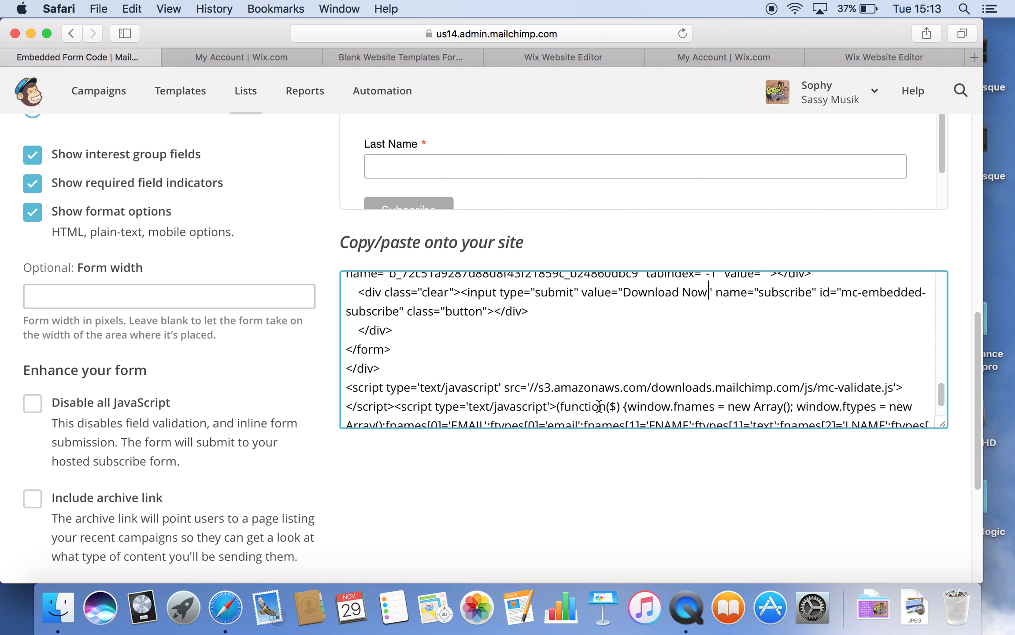
Step: Select and copy the entire edited embed code
key(super+a)
right_click(582, 342)
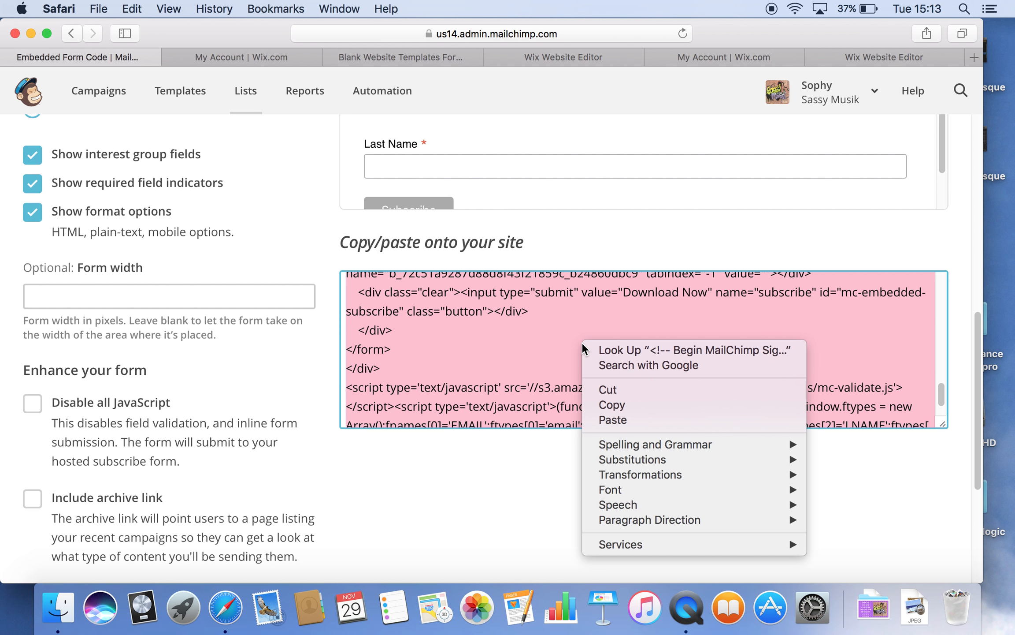
click(625, 401)
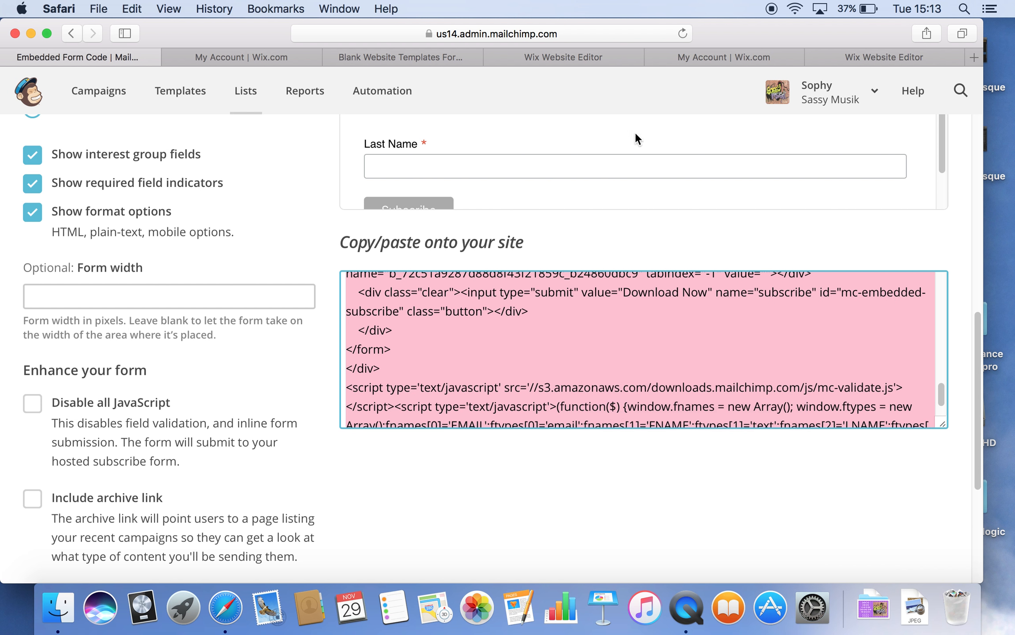
click(557, 58)
Step: Paste the edited 'Download Now' code over the old code in HTML Settings and update the form
click(449, 220)
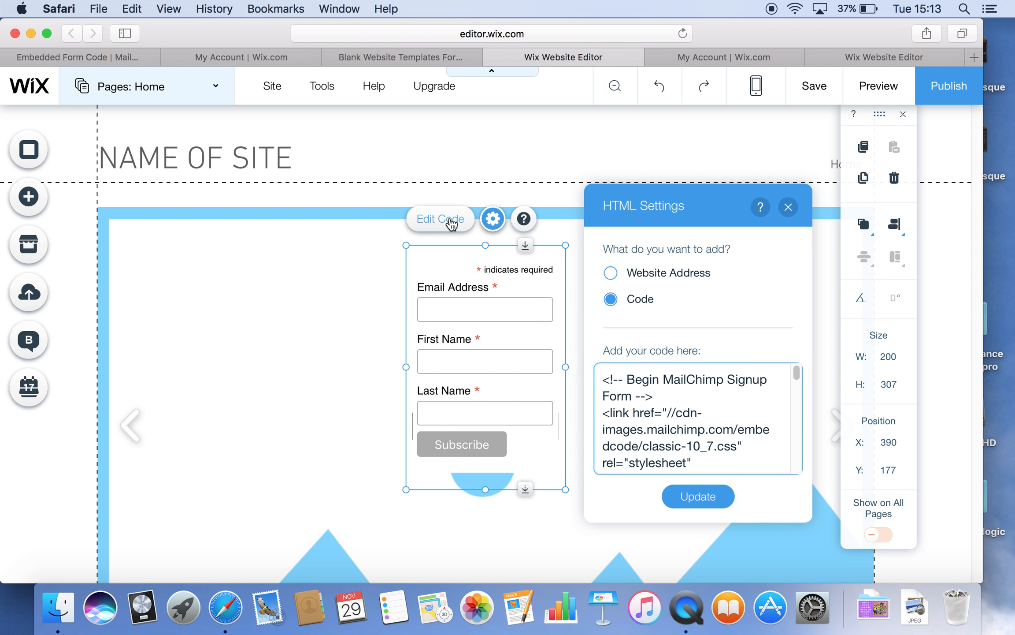
drag(630, 378, 644, 510)
drag(683, 505, 765, 497)
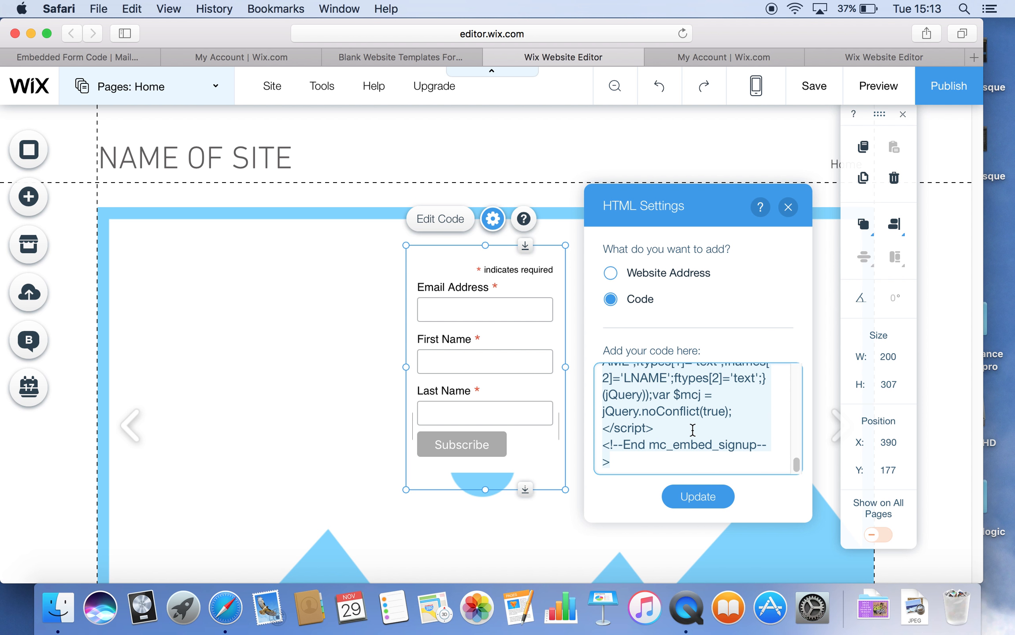
right_click(693, 430)
click(717, 442)
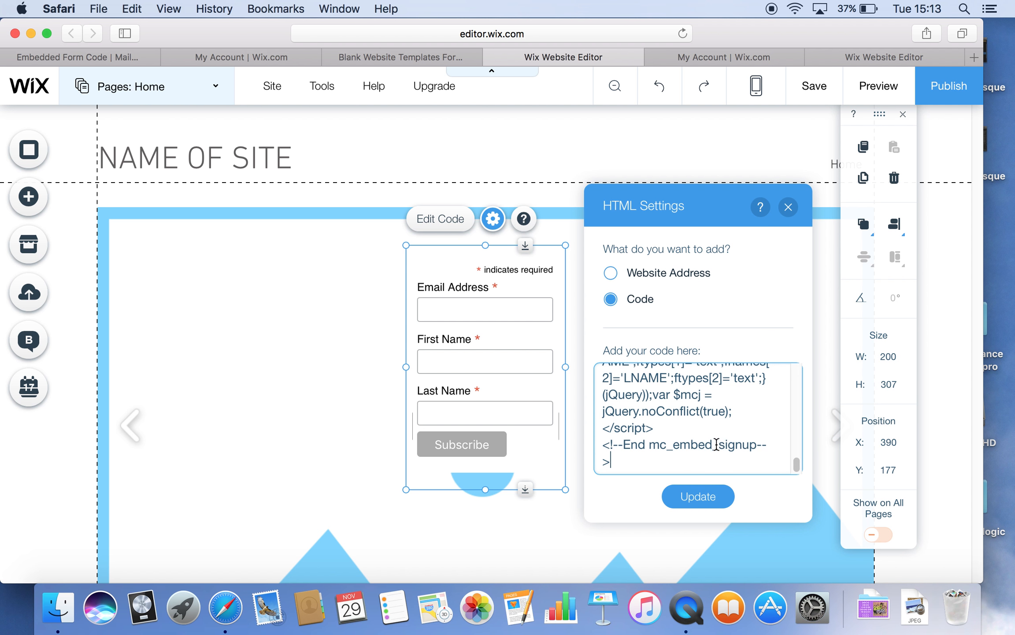
click(701, 498)
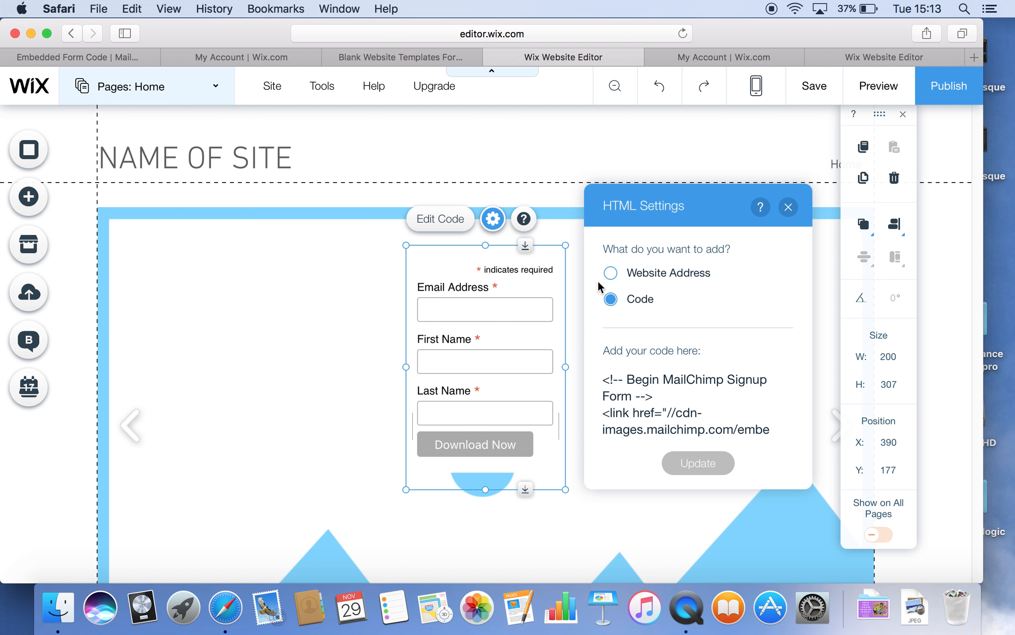
click(784, 211)
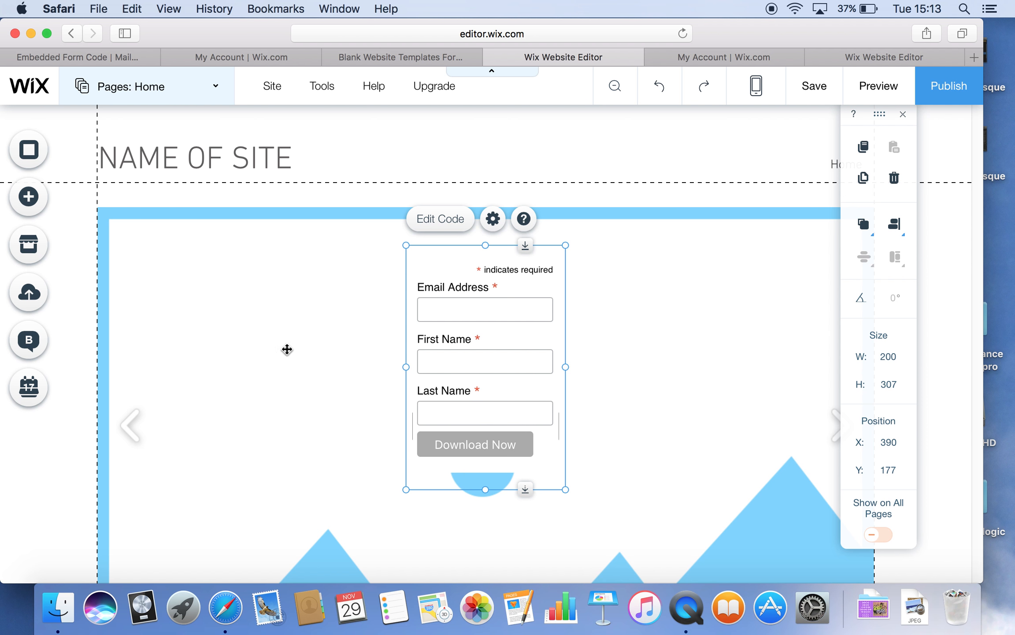
click(229, 303)
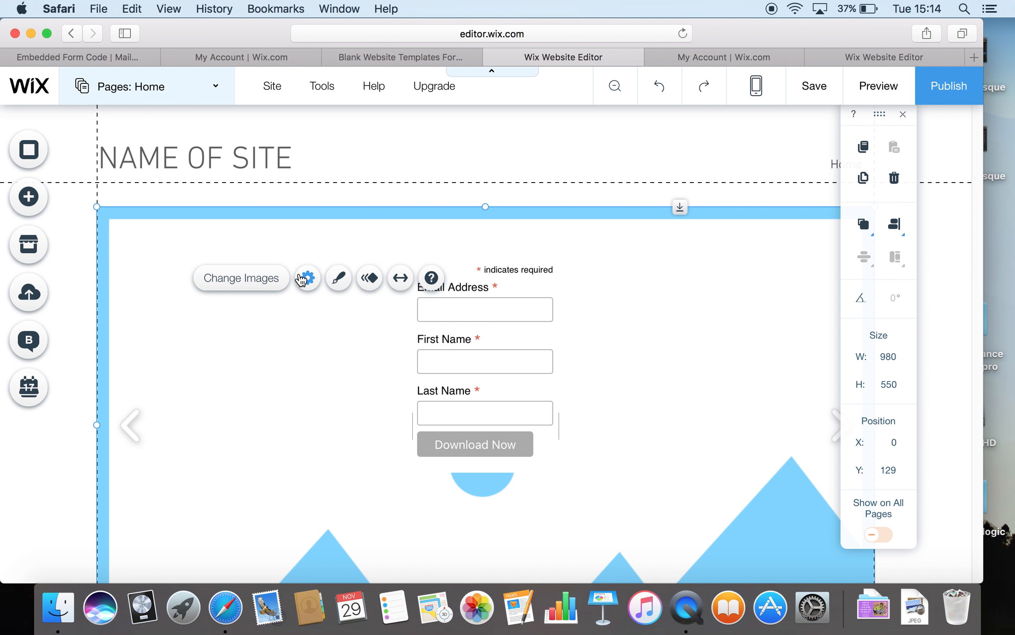
click(237, 281)
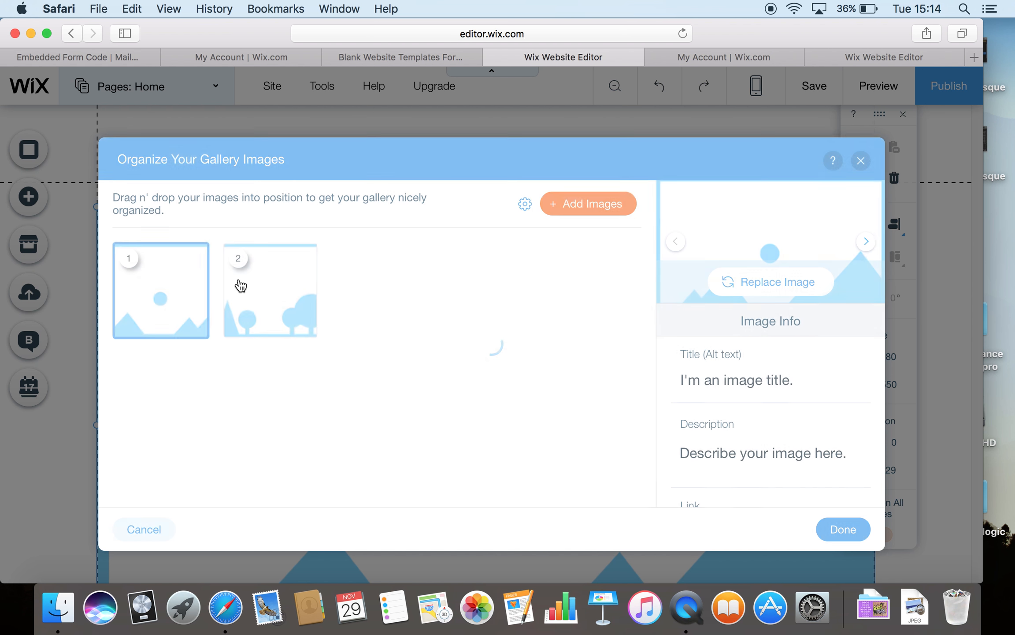
click(303, 325)
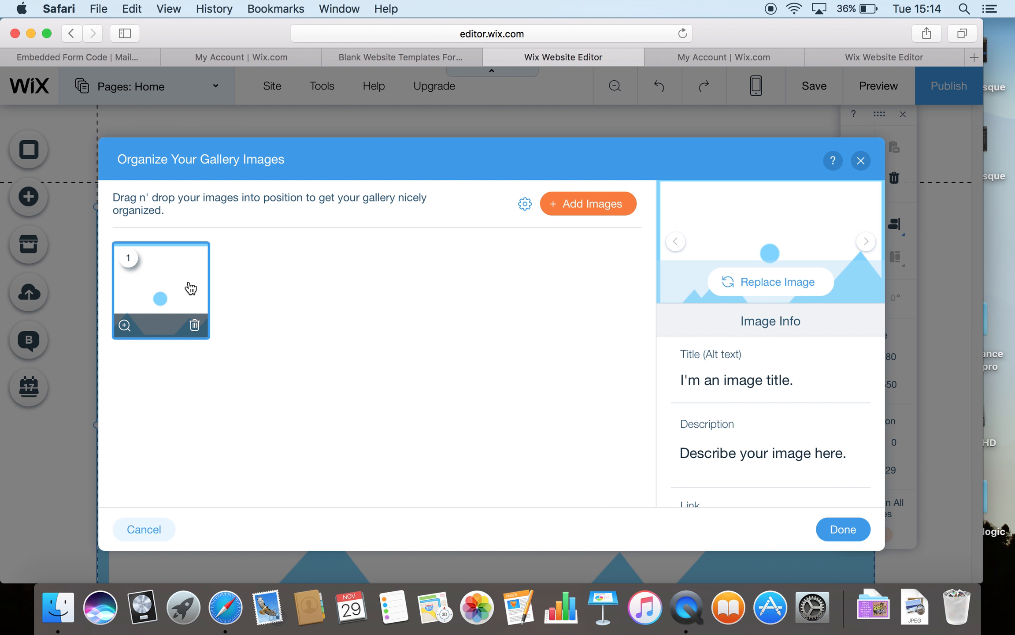
click(861, 160)
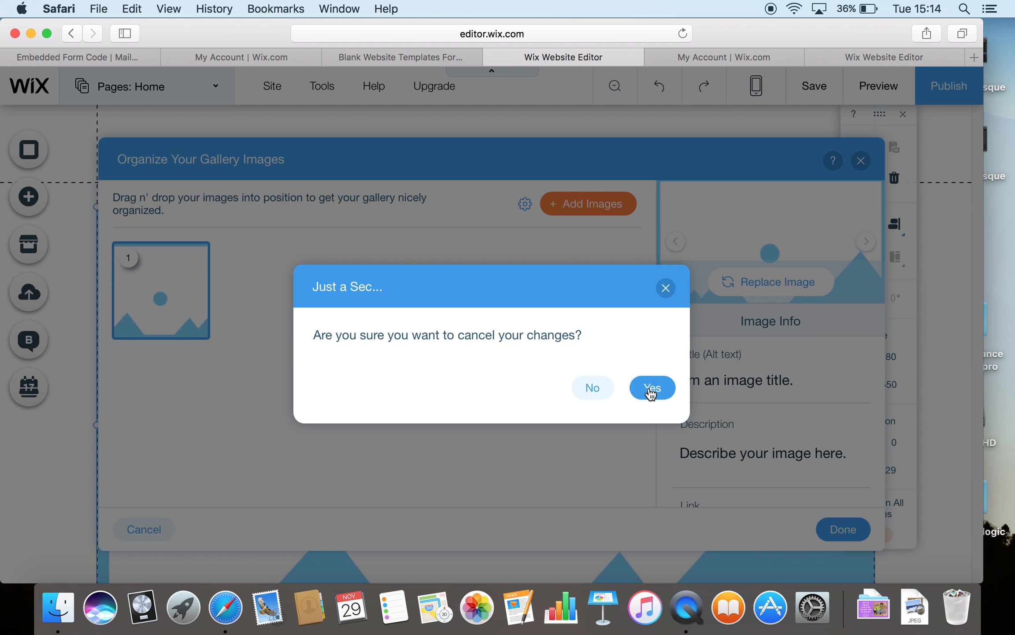
click(651, 389)
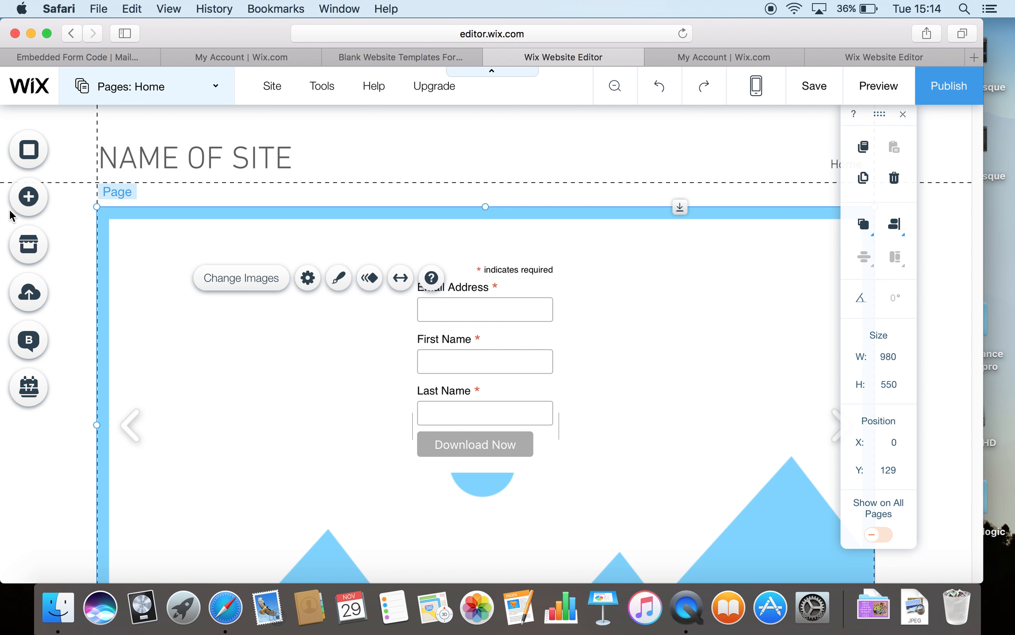
click(28, 200)
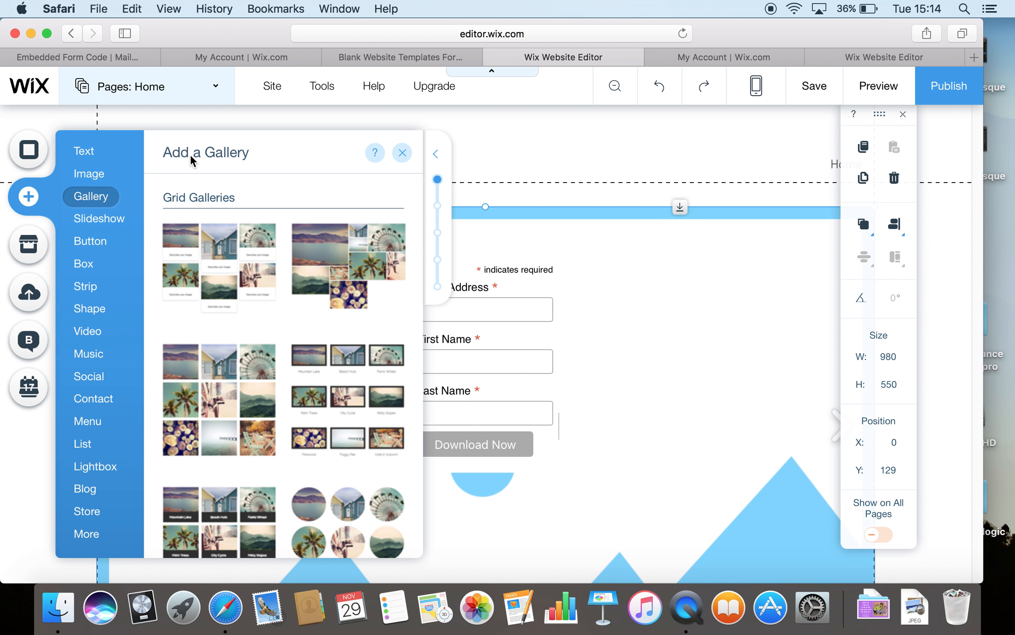
Step: Add a Large Heading to the page reading 'Download now!'
click(103, 156)
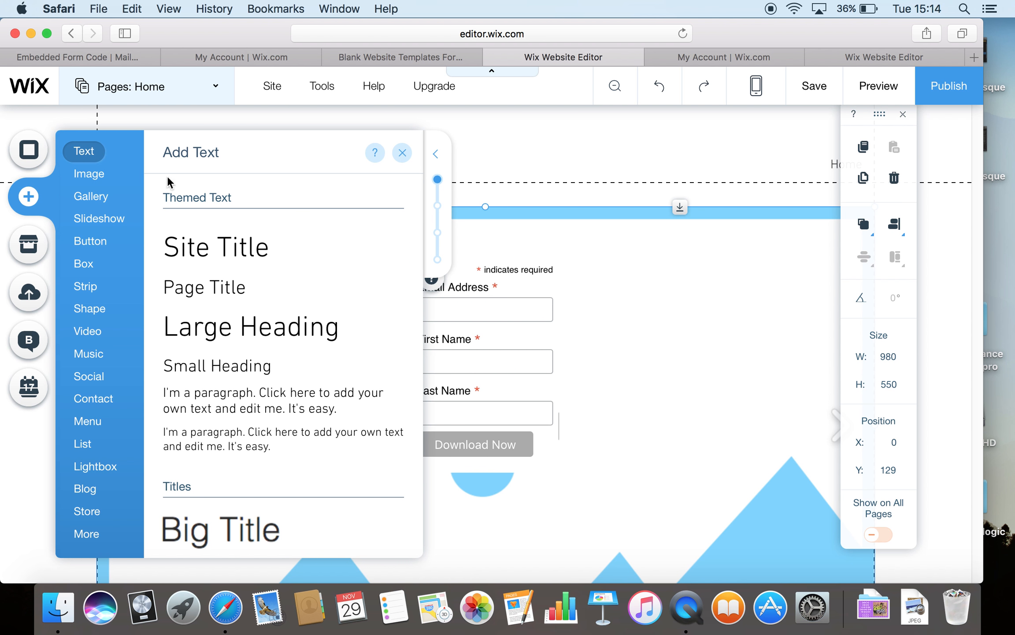
click(253, 324)
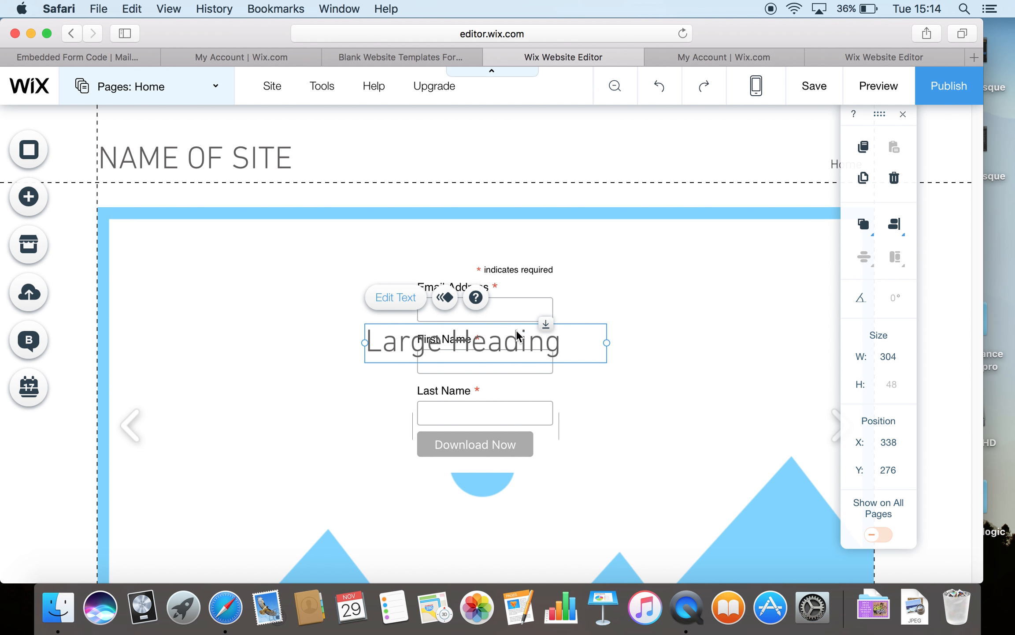
click(488, 343)
double_click(489, 343)
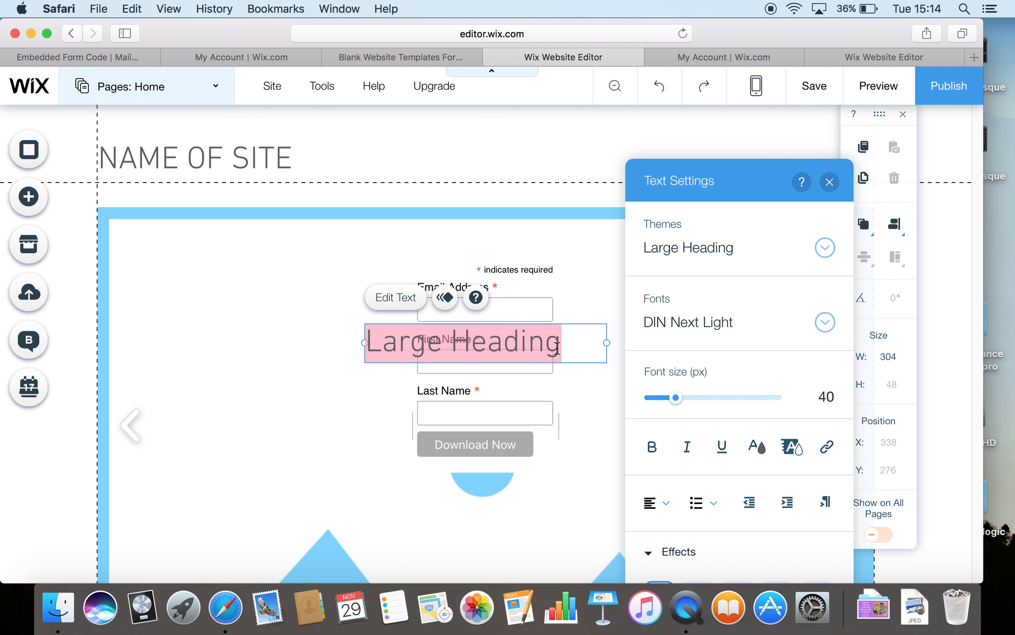
text(Download)
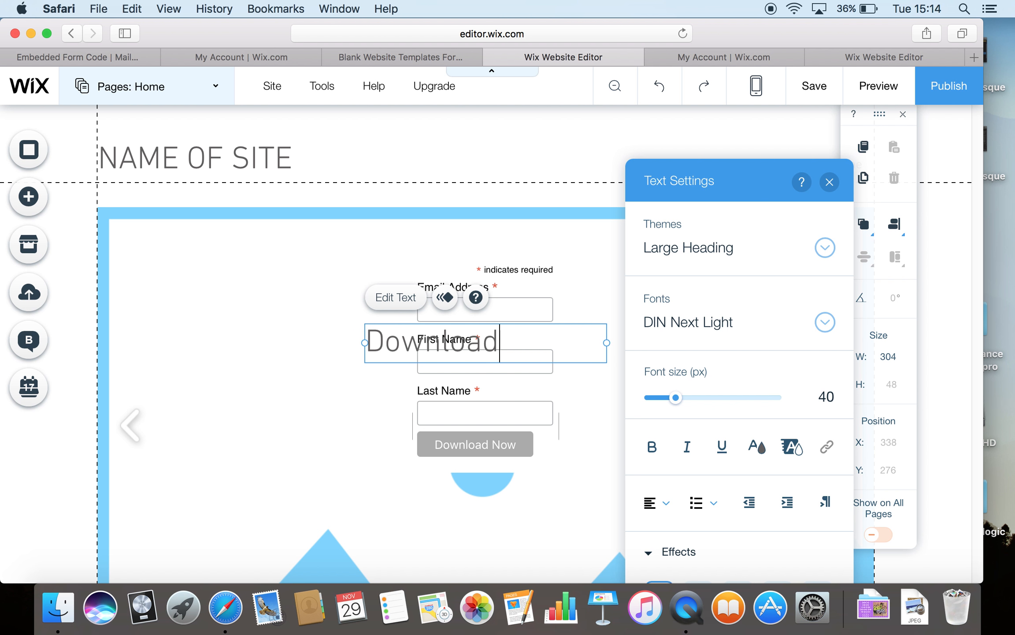
text( now!)
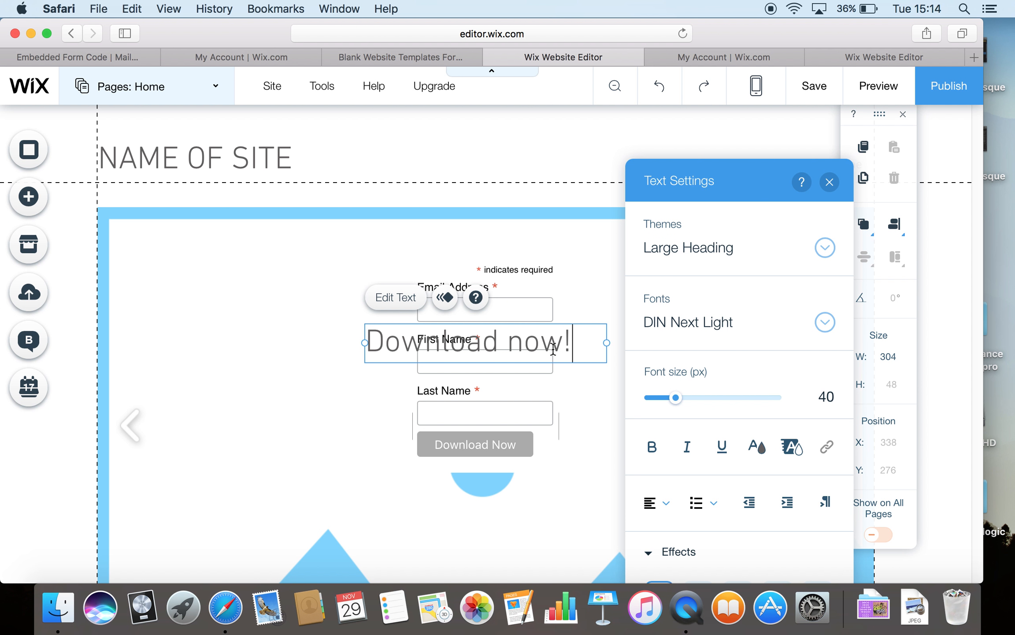
click(297, 438)
Step: Move the 'Download now!' heading up to sit just above the signup form
click(469, 342)
drag(469, 343, 479, 240)
click(301, 142)
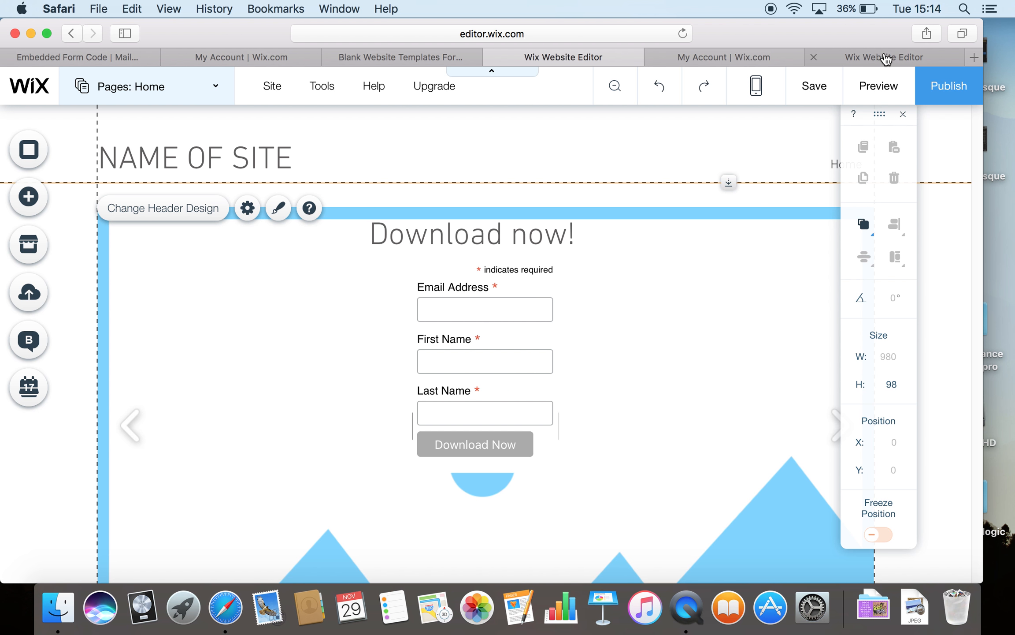
click(886, 59)
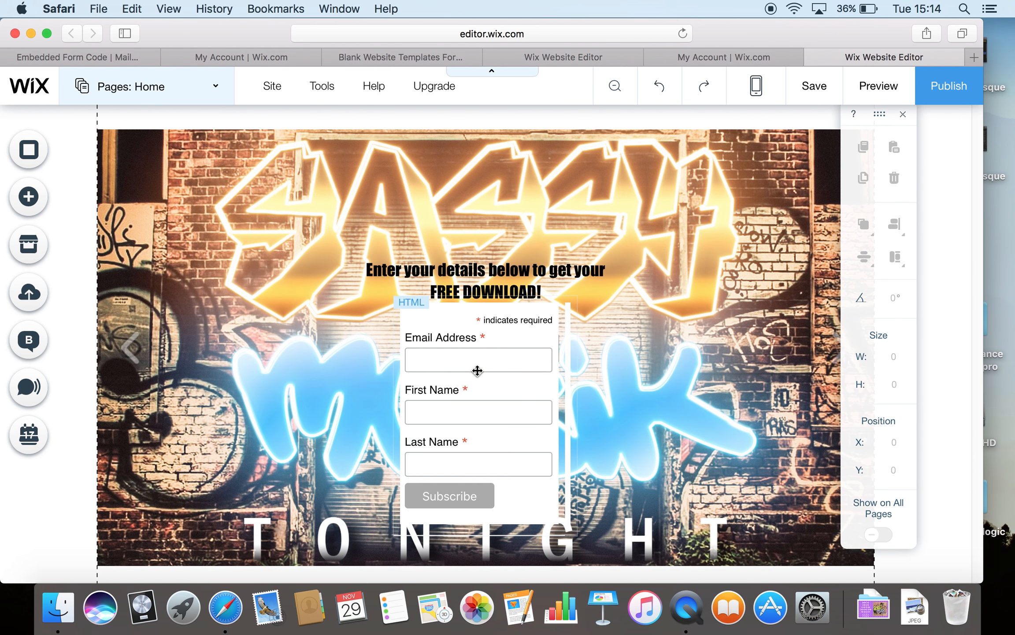
Step: Review the other Wix site's graffiti-backed download form, then return to MailChimp's embed code
scroll(495, 368, down, 1)
scroll(496, 368, up, 1)
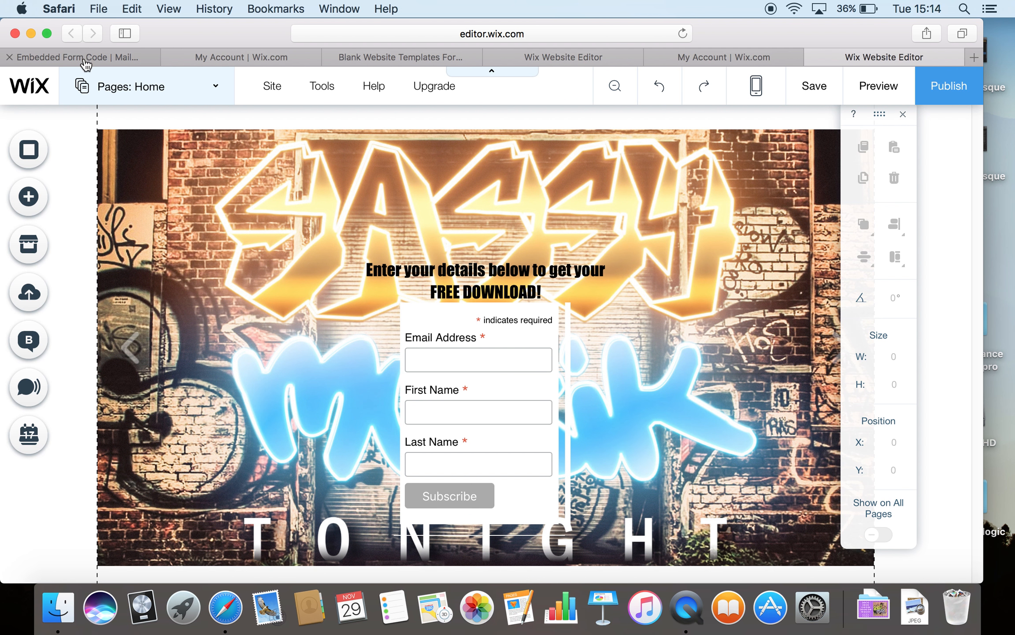
click(85, 57)
Step: View the TEST list's Confirmation thank you page under General forms, then go to the lists overview
scroll(249, 294, down, 6)
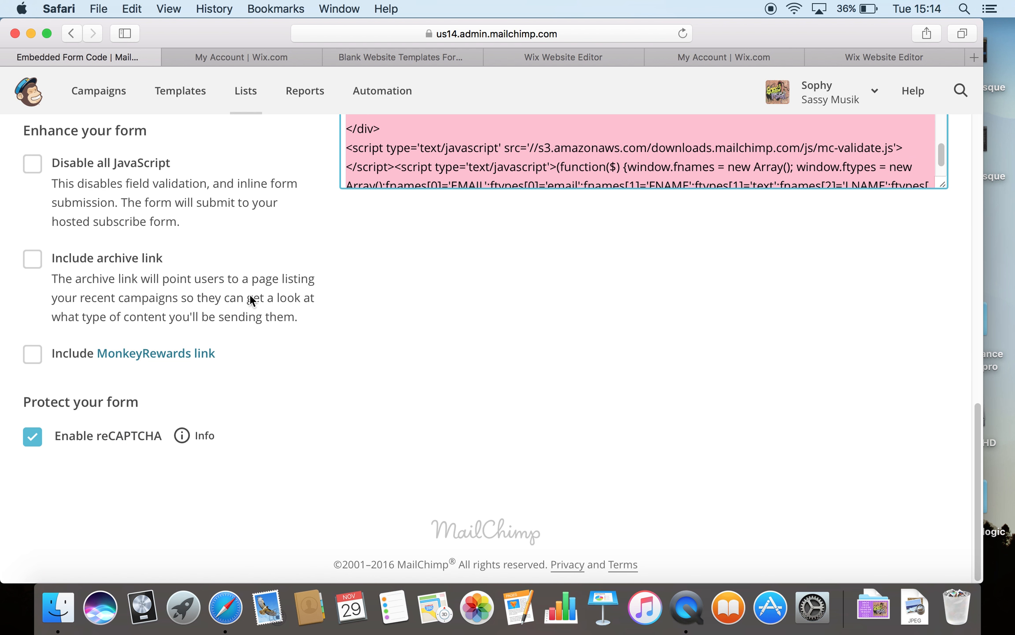
scroll(250, 294, up, 15)
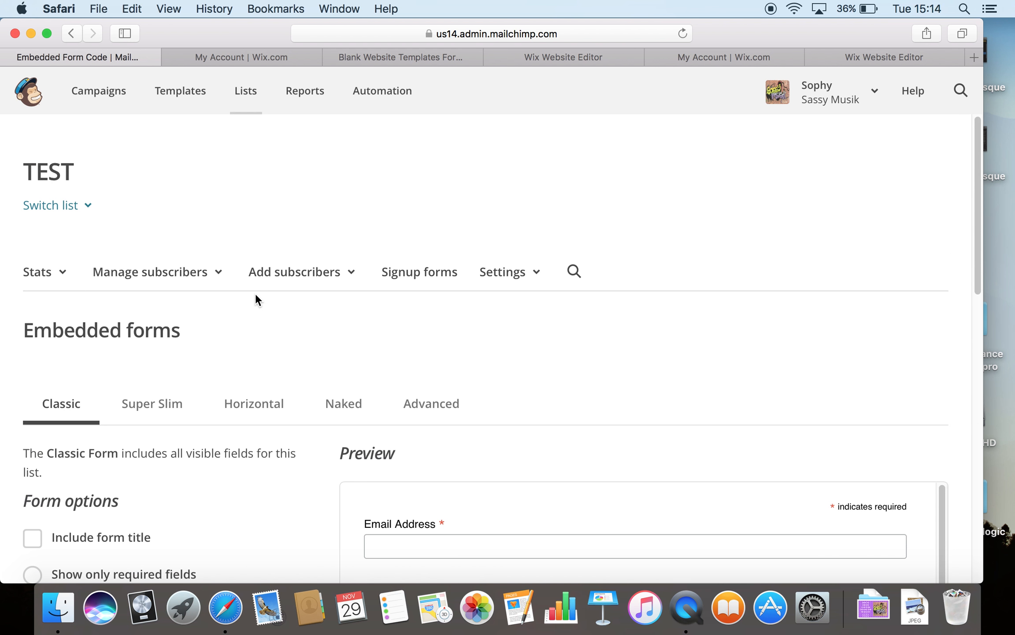
click(404, 276)
click(193, 346)
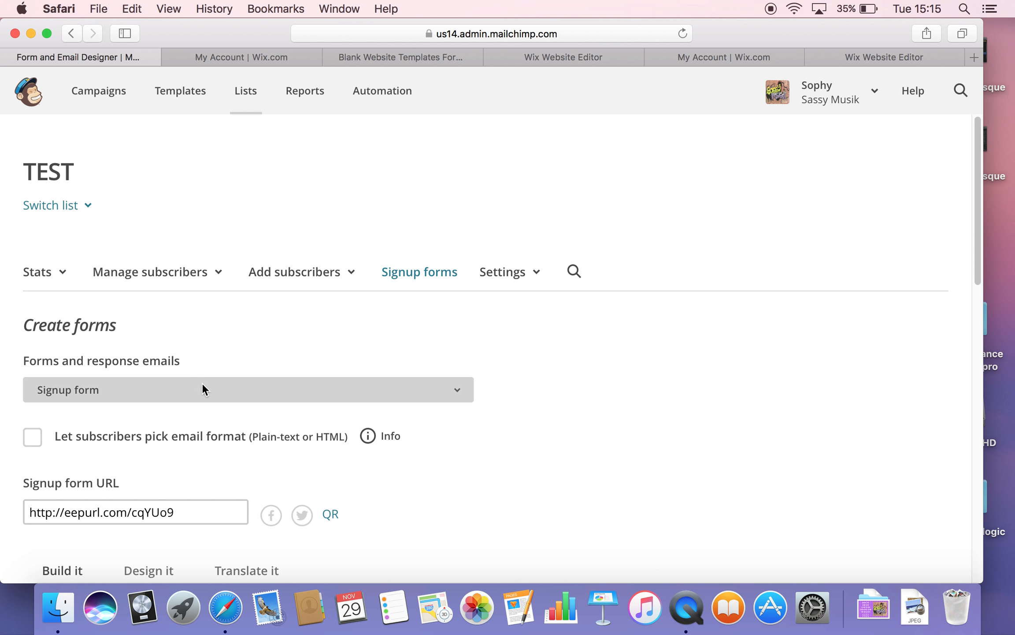
click(203, 388)
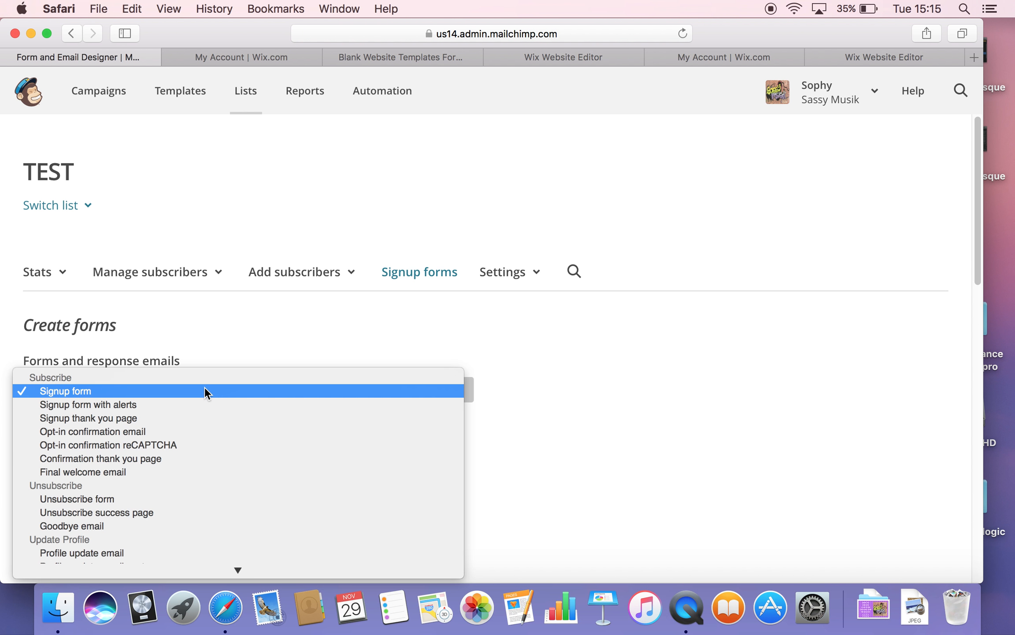
click(113, 471)
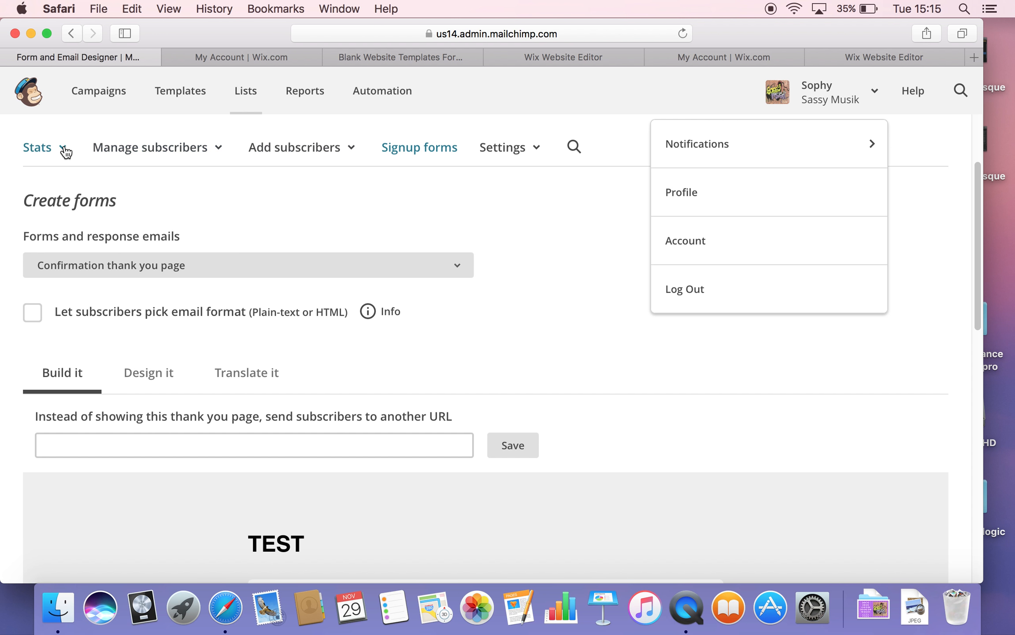
click(249, 92)
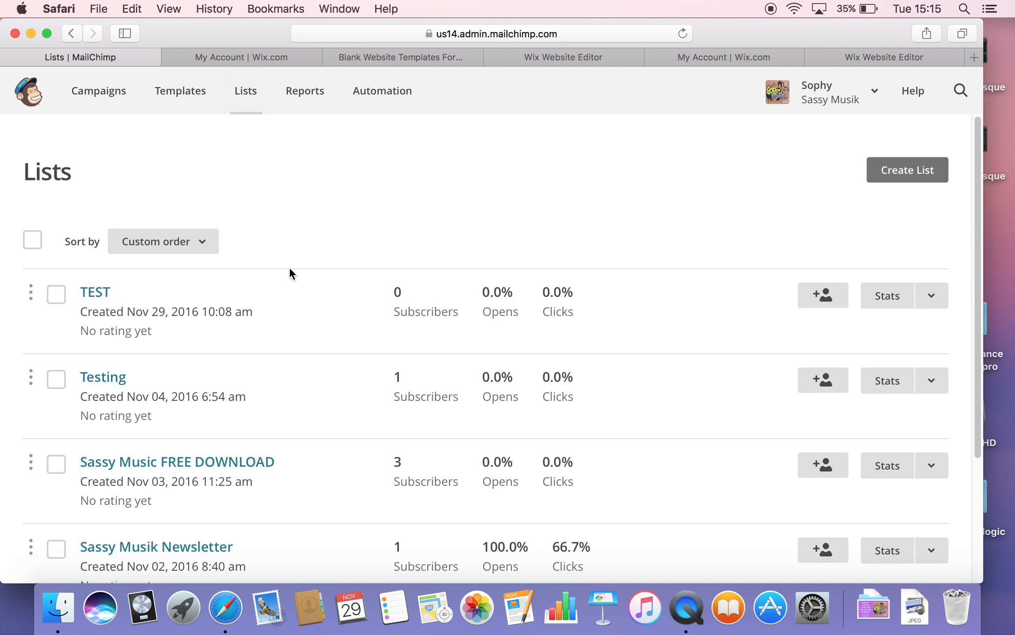
Step: Open the Confirmation thank you page form for the Sassy Music FREE DOWNLOAD list
click(188, 467)
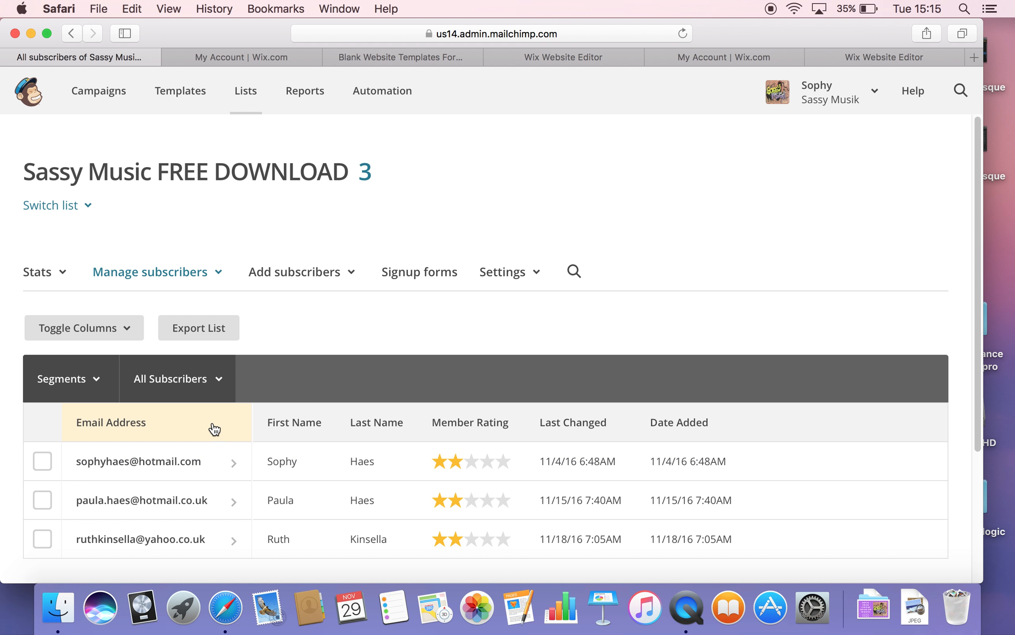
click(424, 272)
click(123, 390)
click(130, 455)
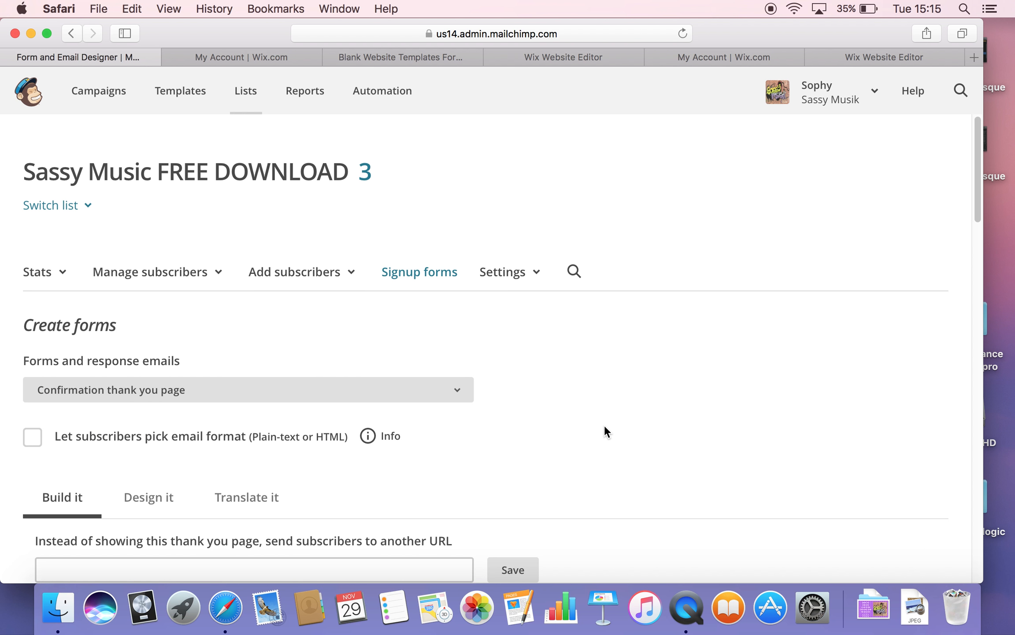
Step: Edit the 'here' link in the Subscription Confirmed text and show its Link to destination options
scroll(605, 423, down, 10)
scroll(606, 422, down, 15)
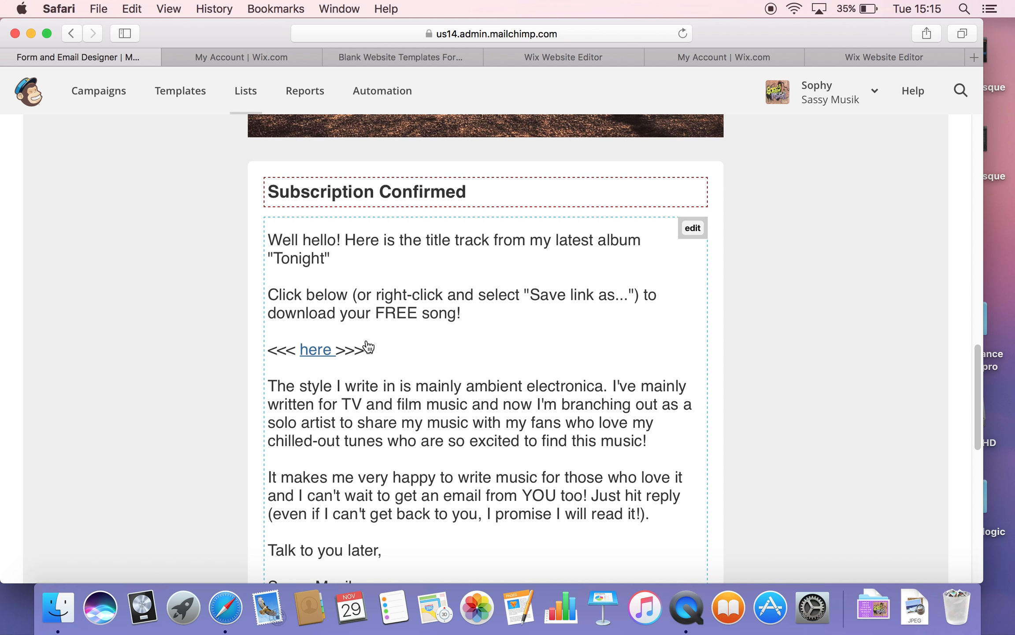
click(324, 357)
click(333, 210)
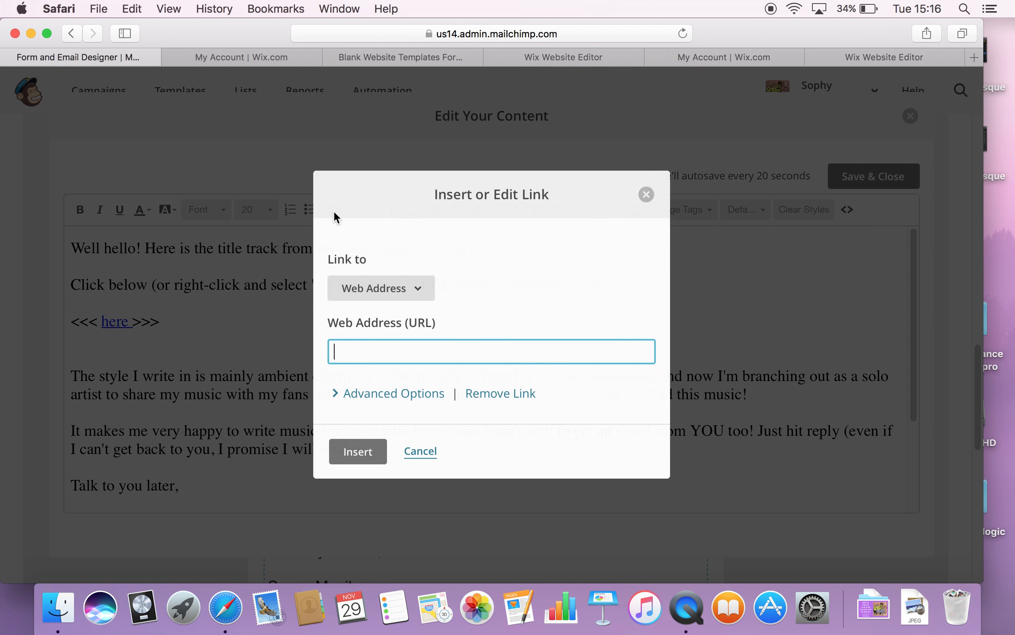
click(413, 289)
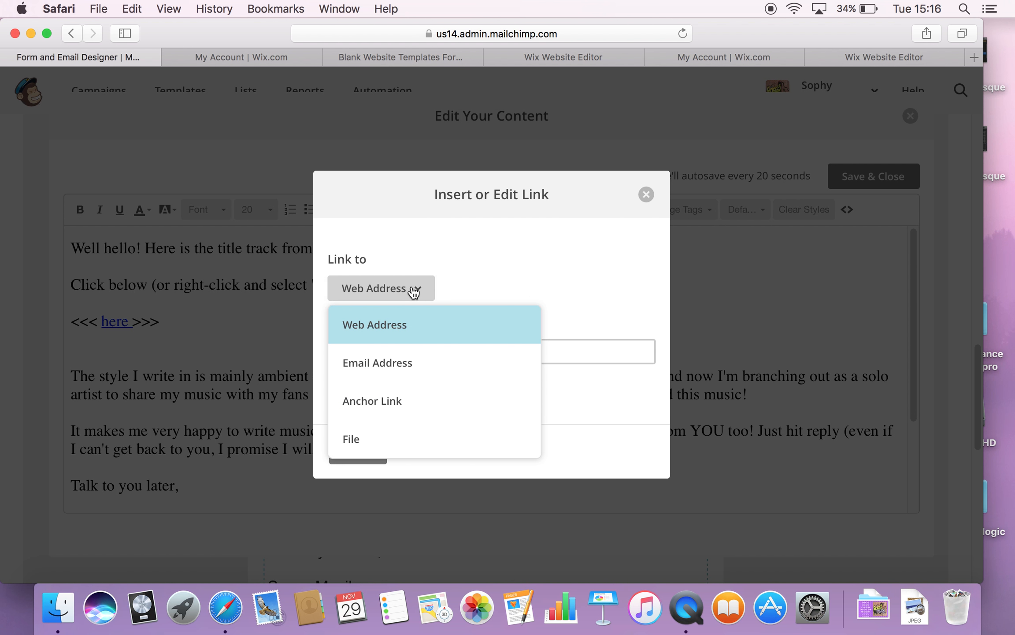